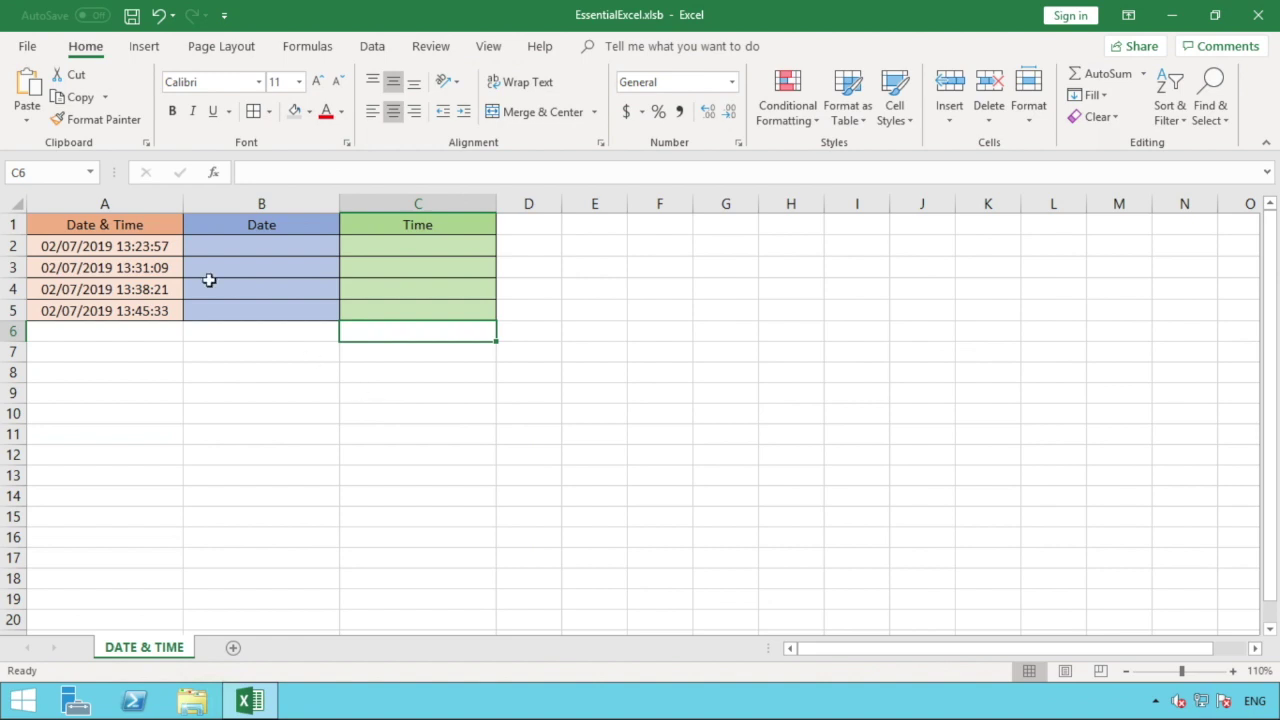
# Select the Date & Time column, then start and abandon an =INT formula in B2
pyautogui.click(152, 196)
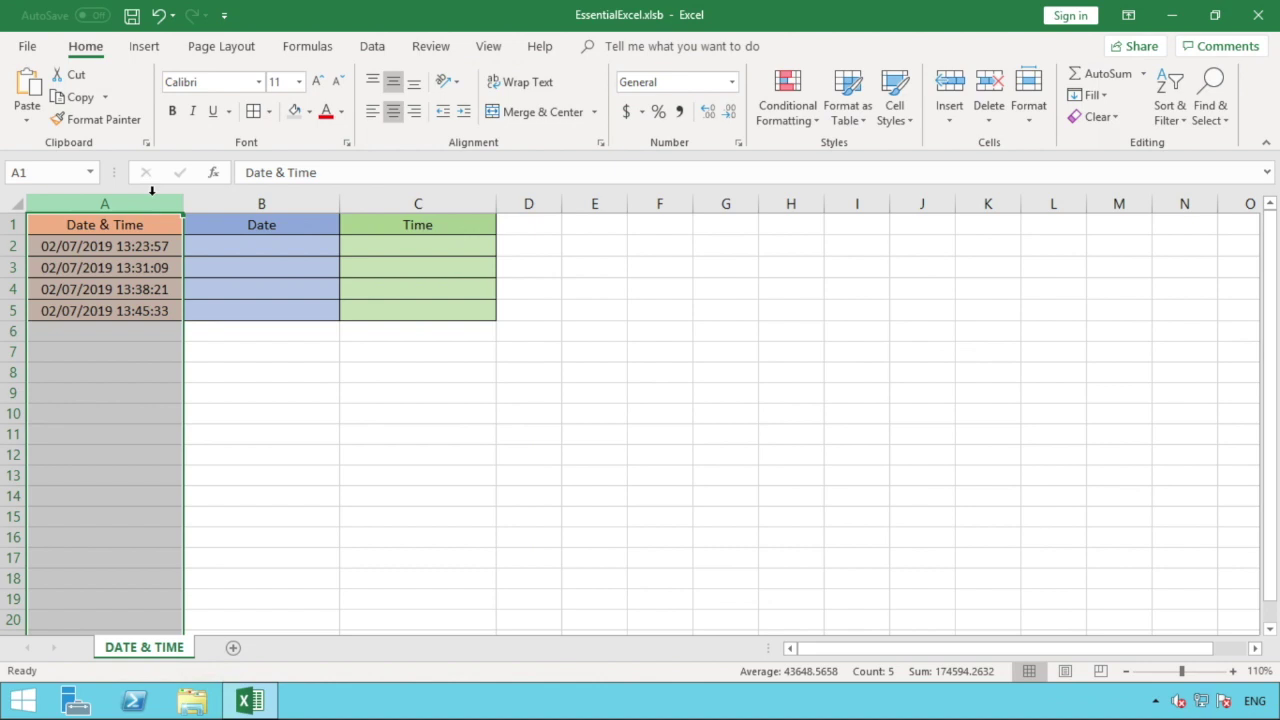
pyautogui.click(273, 244)
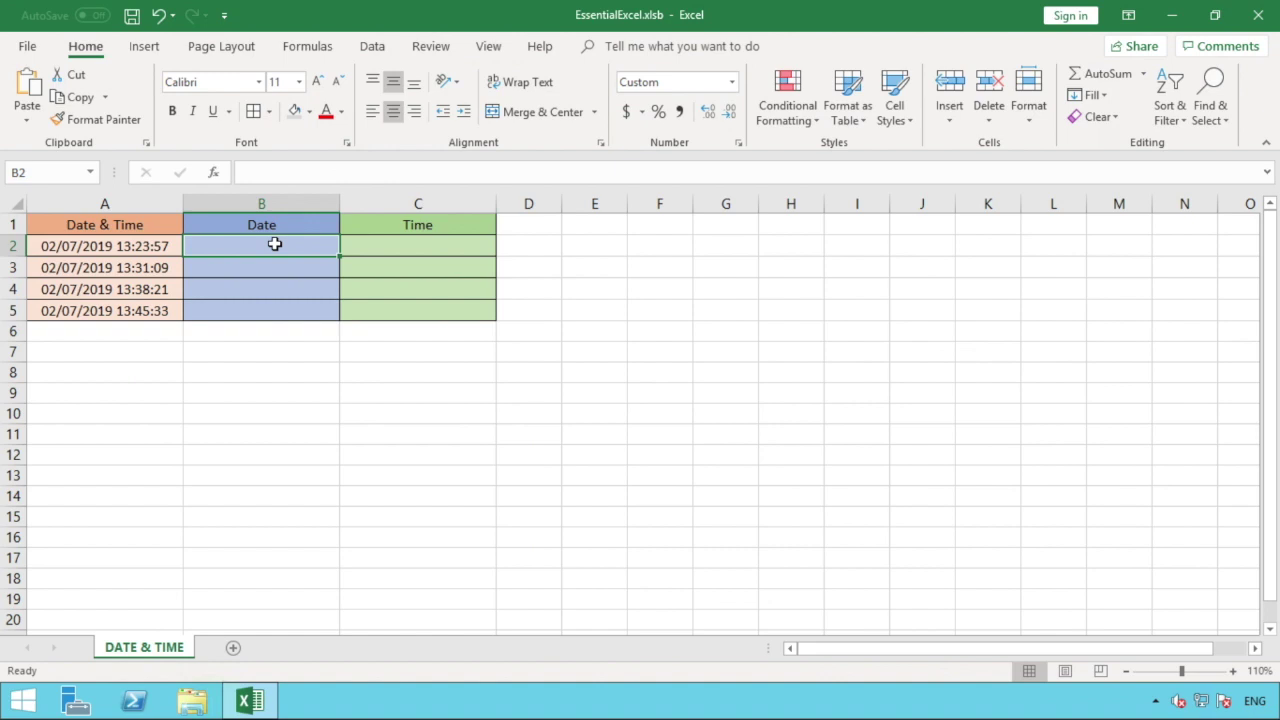
pyautogui.write('=')
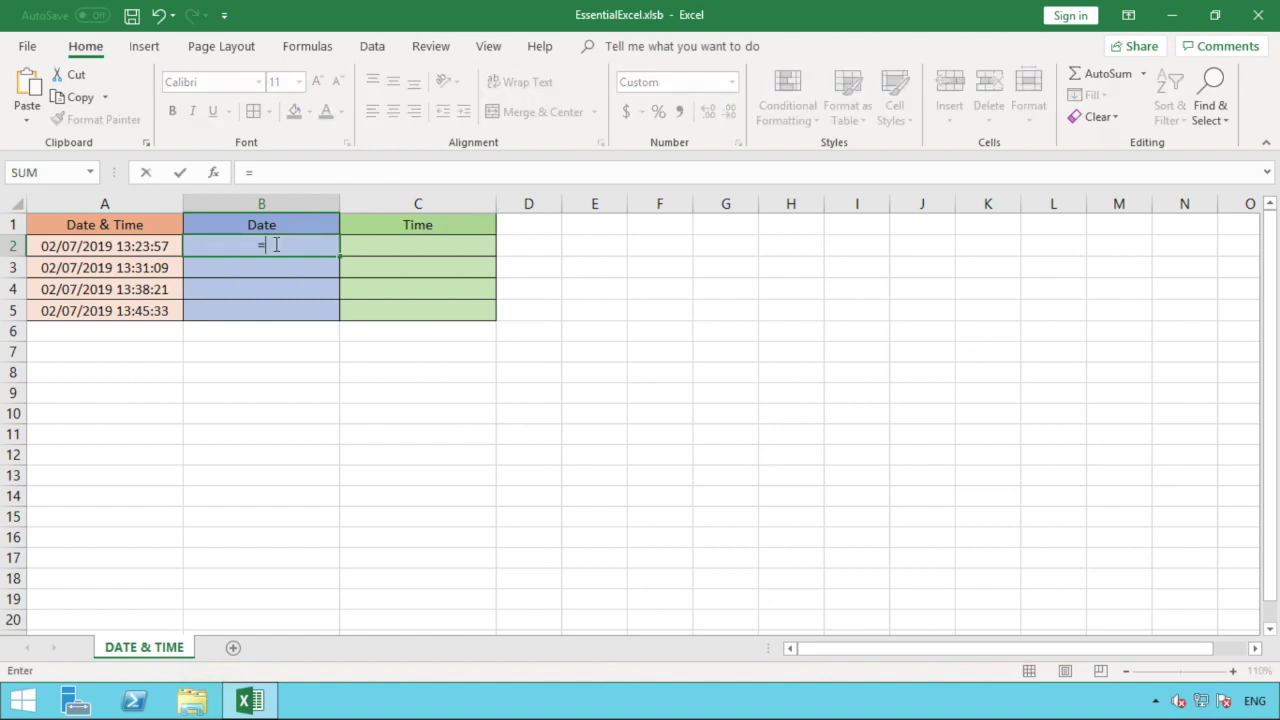
pyautogui.write('INT')
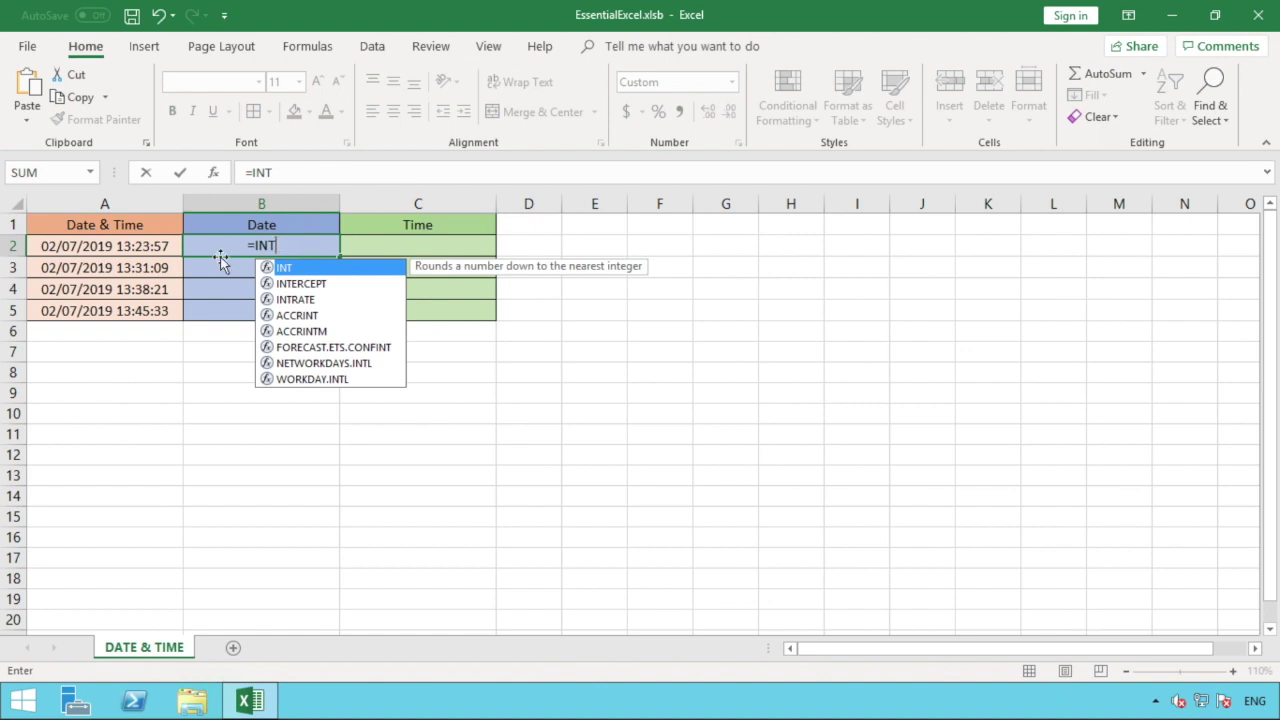
pyautogui.press('BackSpace')
pyautogui.press('BackSpace')
pyautogui.press('BackSpace')
pyautogui.press('BackSpace')
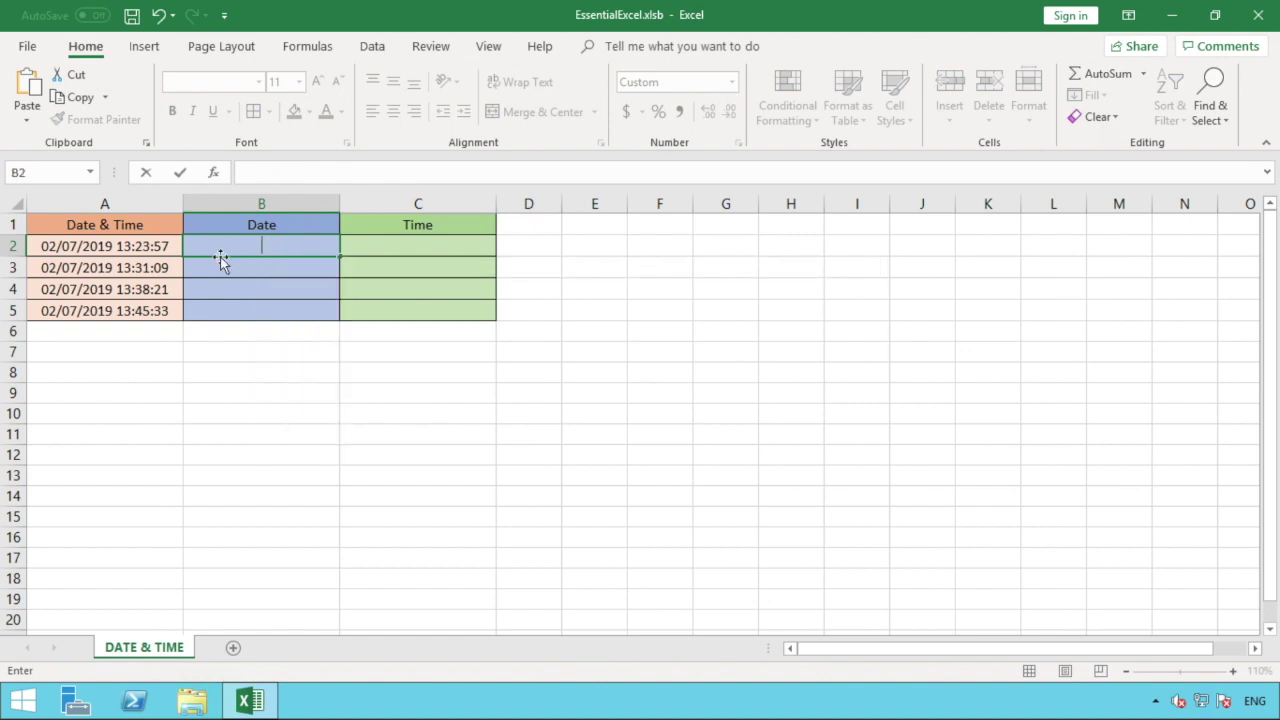
pyautogui.press('Escape')
# Format A2 as Number so it shows the serial value 43648.56
pyautogui.click(157, 248)
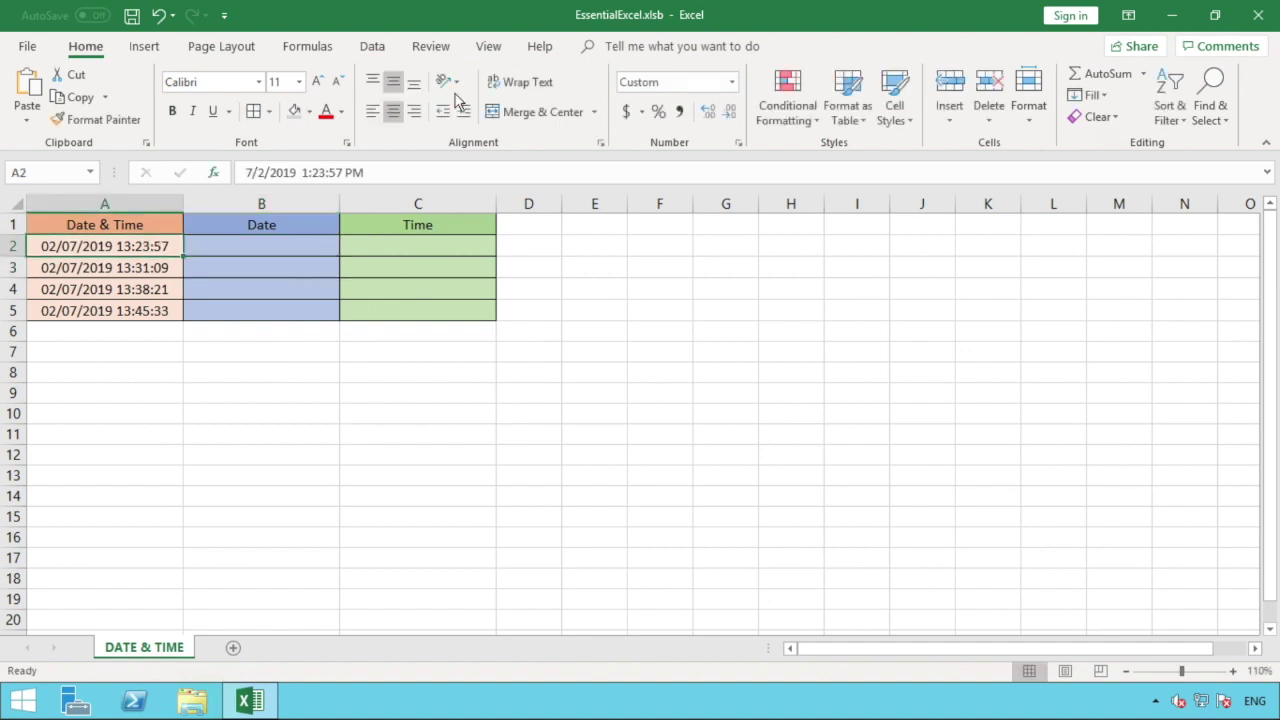
pyautogui.click(732, 82)
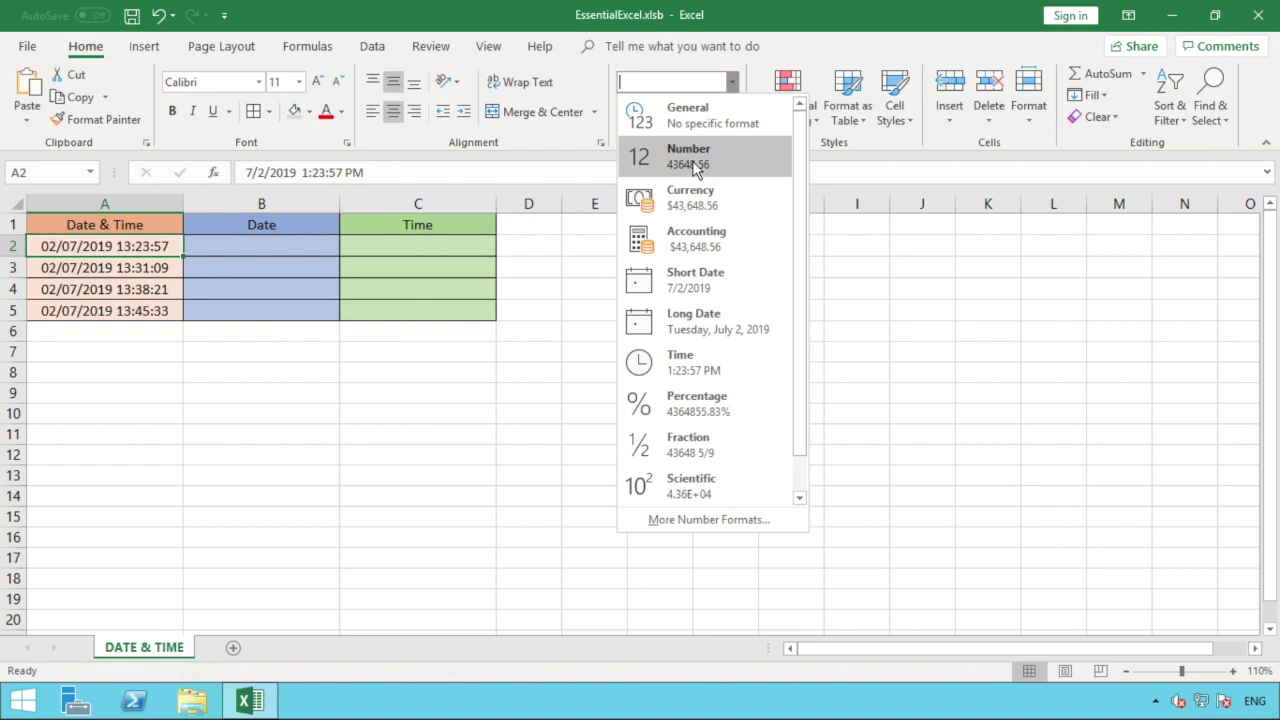
pyautogui.click(695, 160)
pyautogui.click(168, 352)
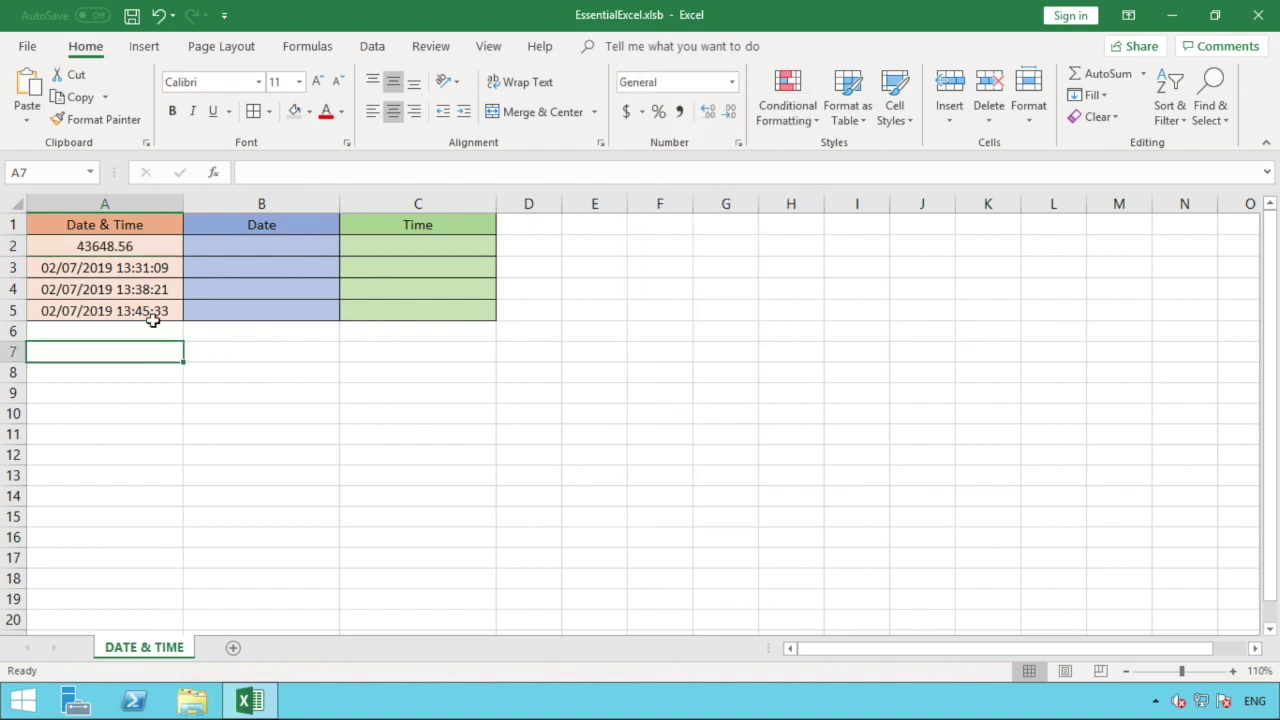
pyautogui.click(126, 248)
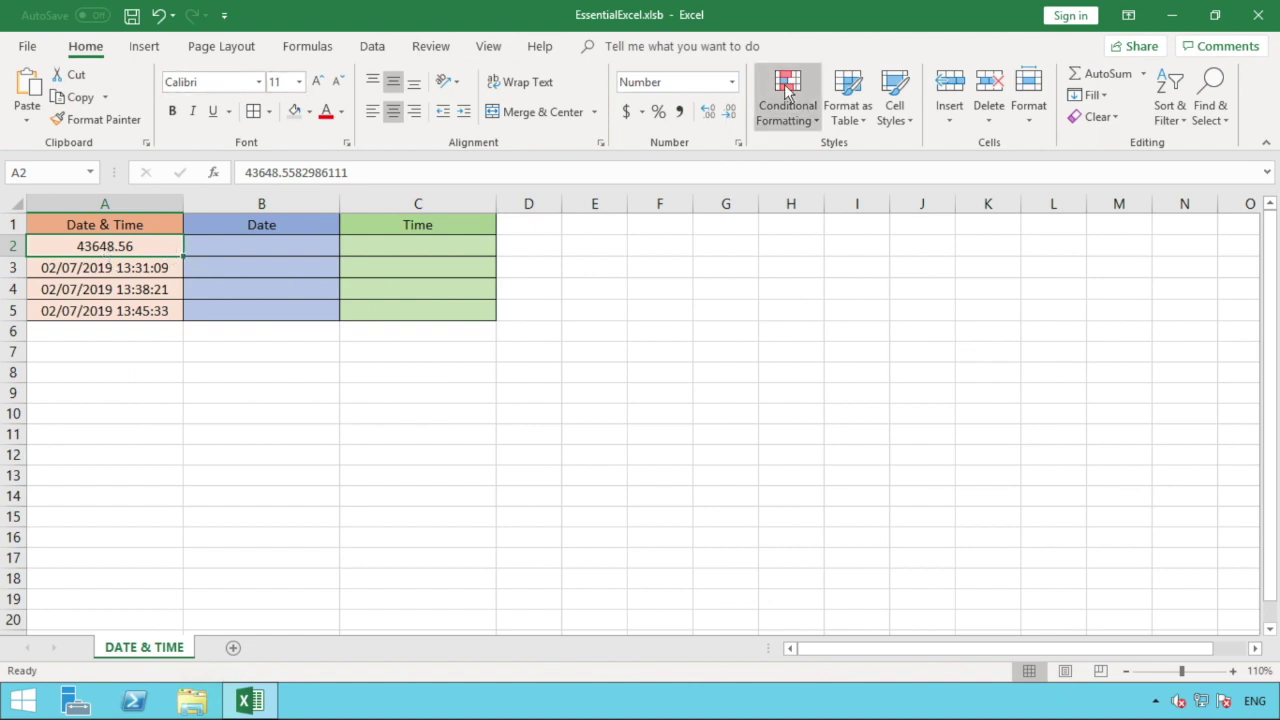
# Undo A2's Number format and enter =INT(A2) in B2
pyautogui.click(158, 16)
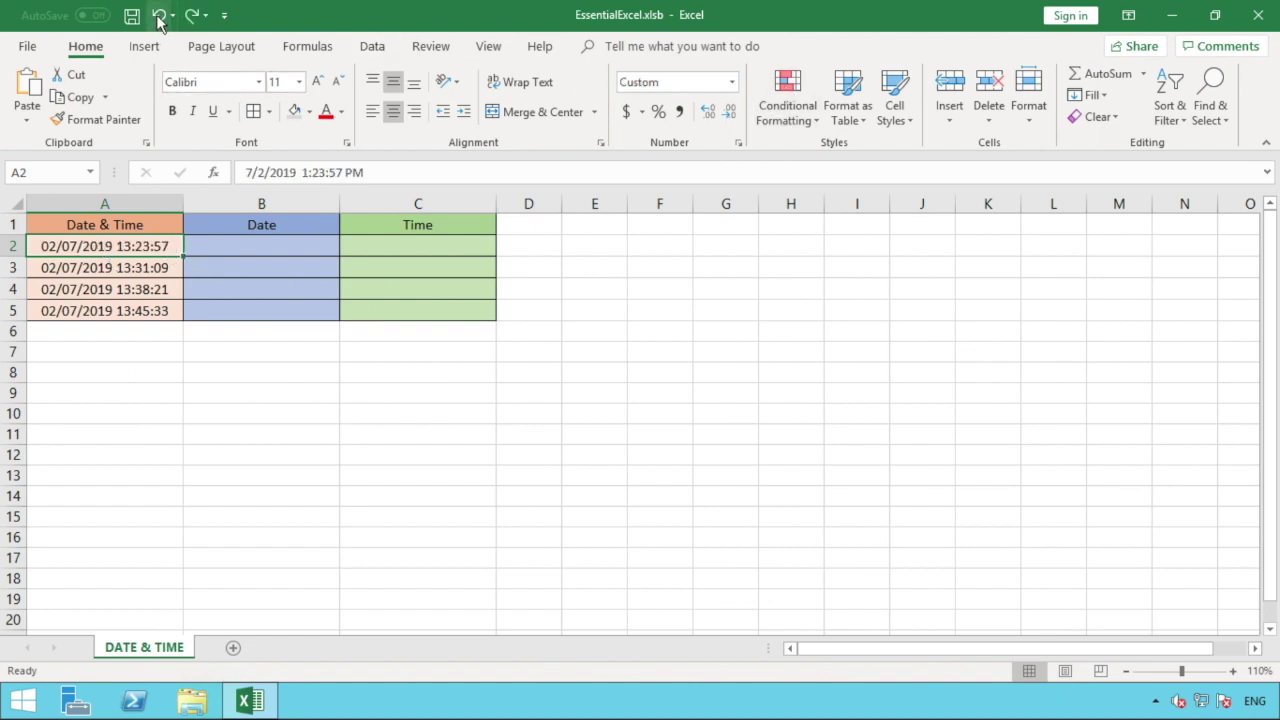
pyautogui.click(298, 246)
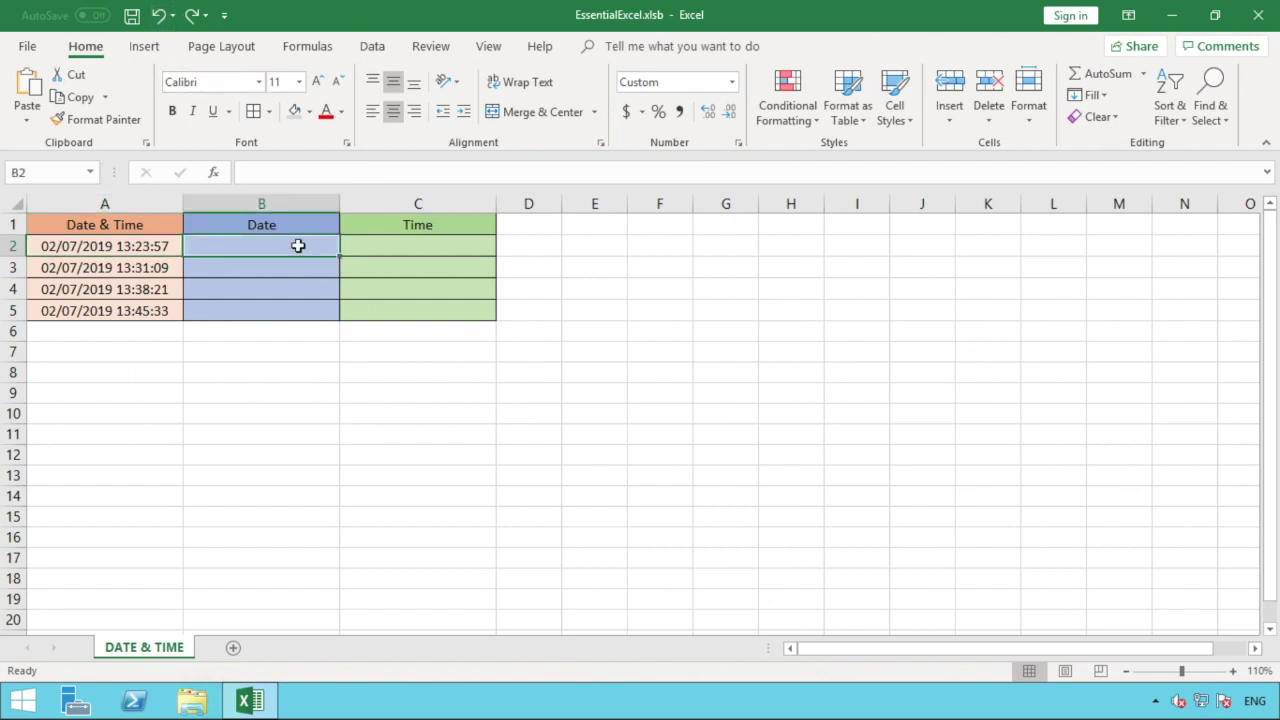
pyautogui.write('=')
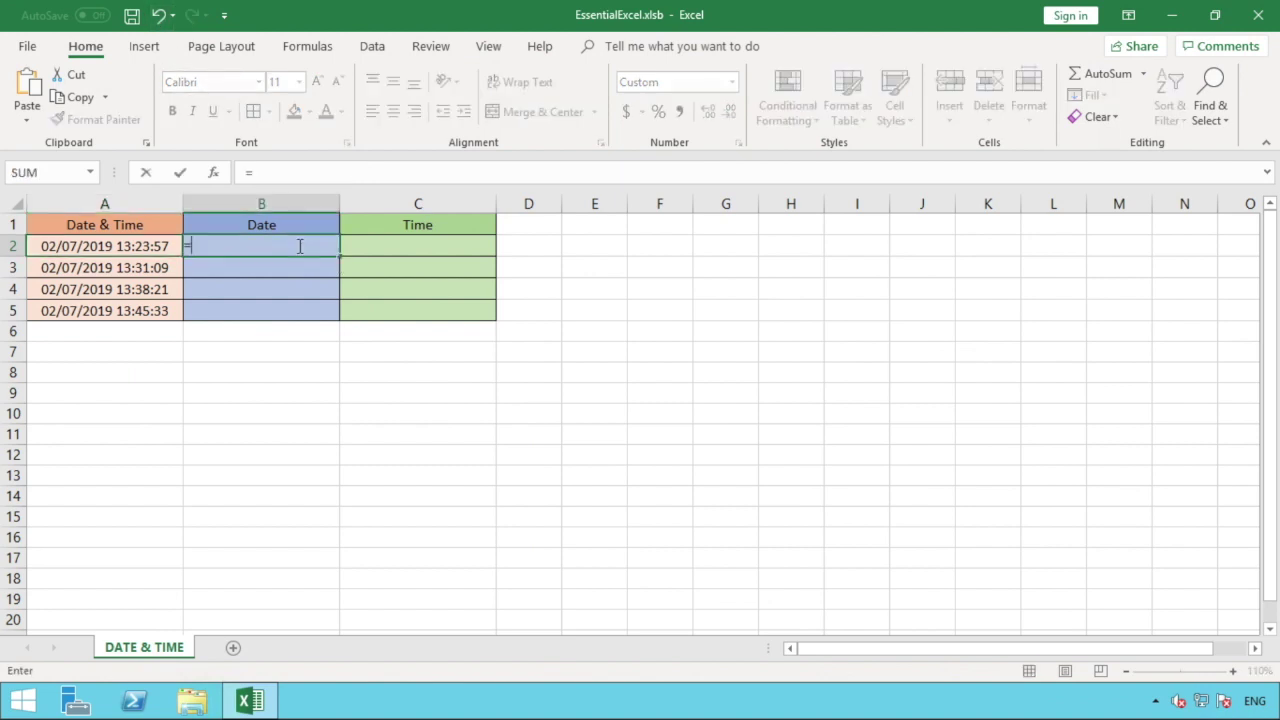
pyautogui.write('INT')
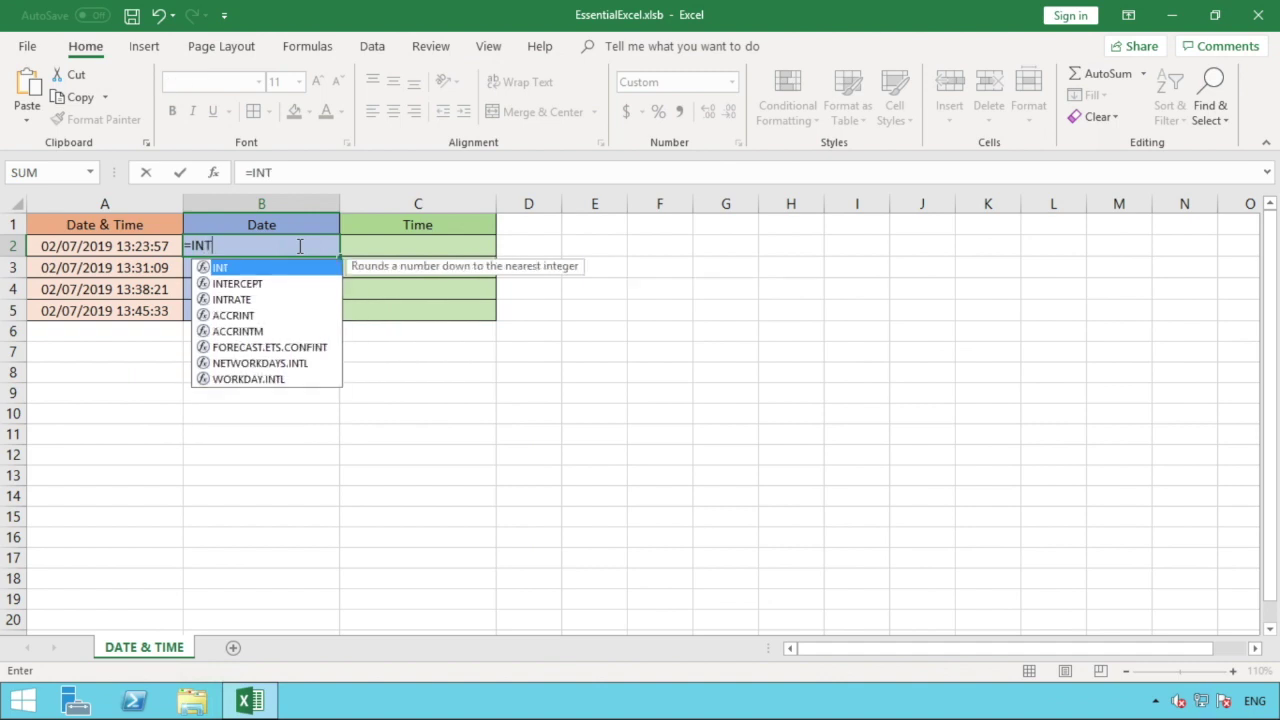
pyautogui.write('(')
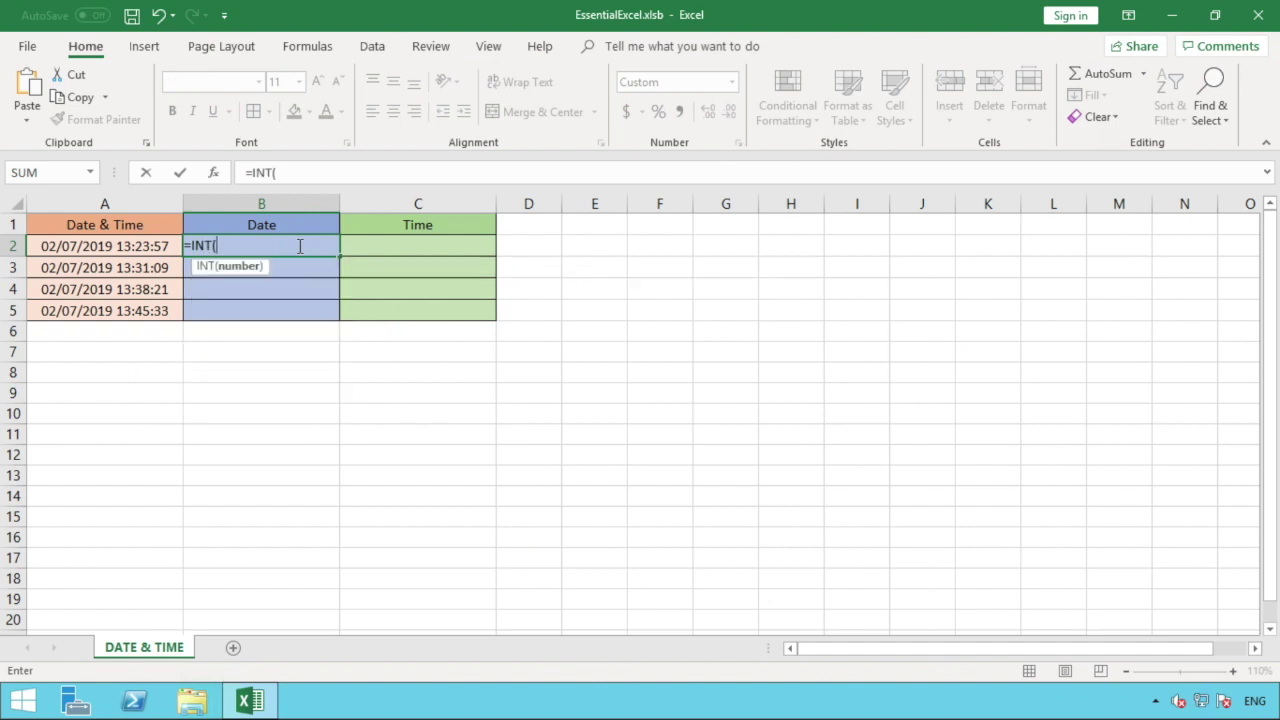
pyautogui.click(143, 248)
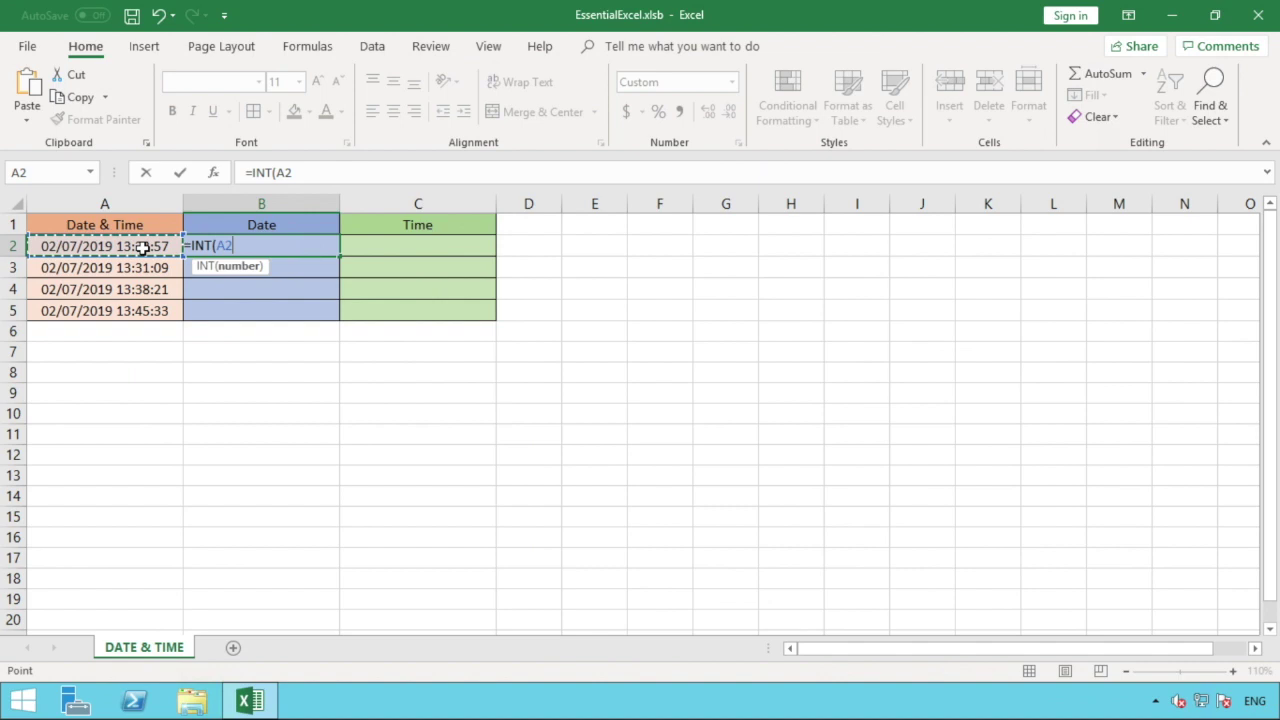
pyautogui.write(')')
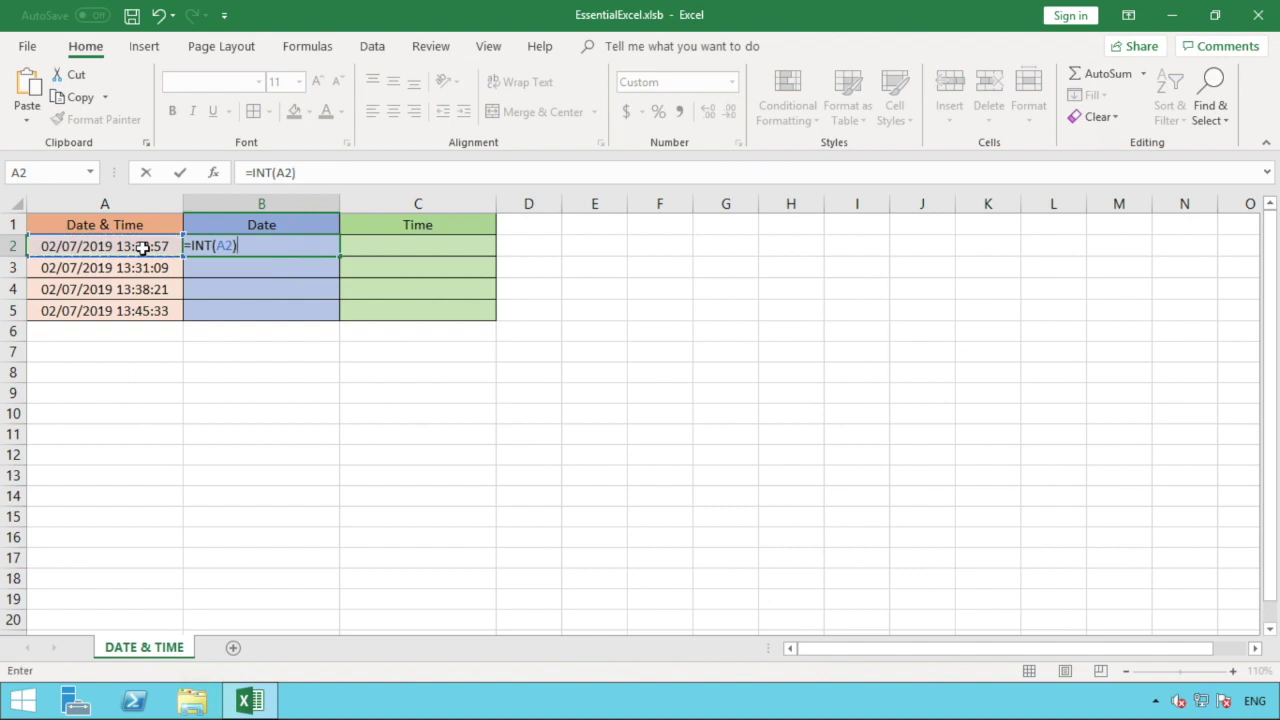
pyautogui.press('Return')
# Fill the INT formula down to B5 so B2:B5 show 02/07/2019
pyautogui.click(234, 246)
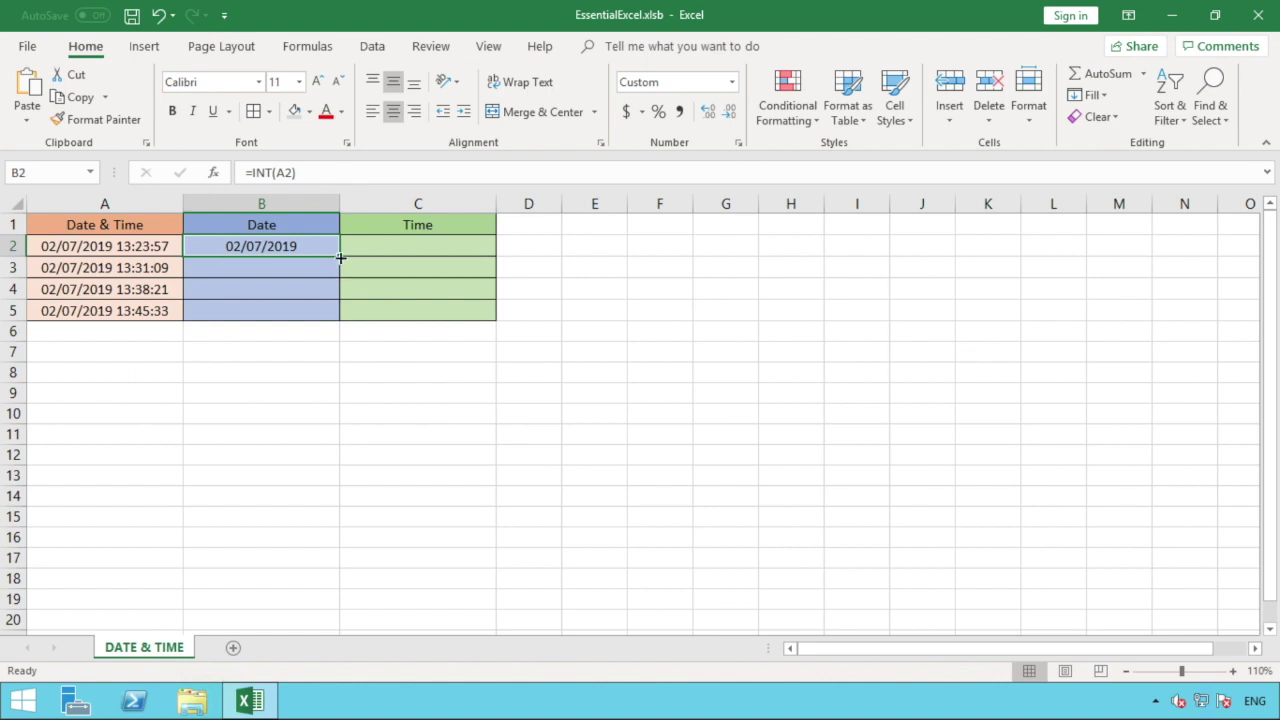
pyautogui.moveTo(340, 258); pyautogui.dragTo(330, 322)
pyautogui.click(310, 345)
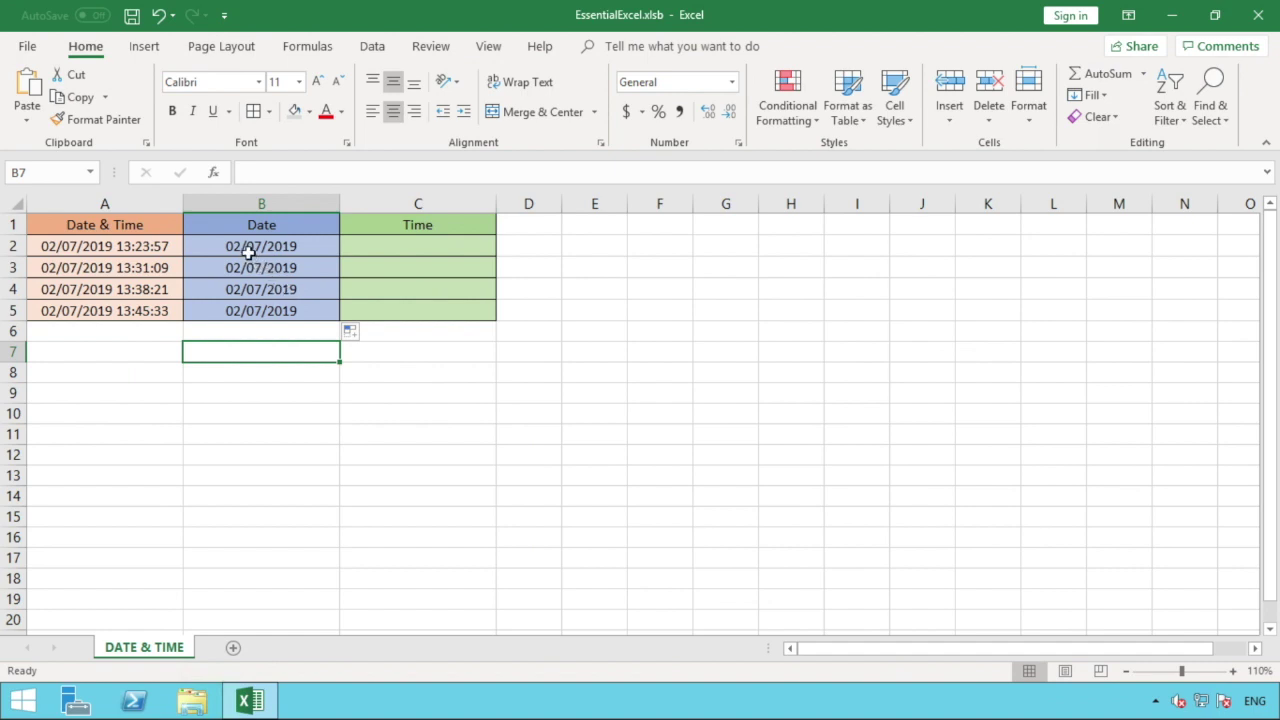
pyautogui.moveTo(248, 253); pyautogui.dragTo(157, 249)
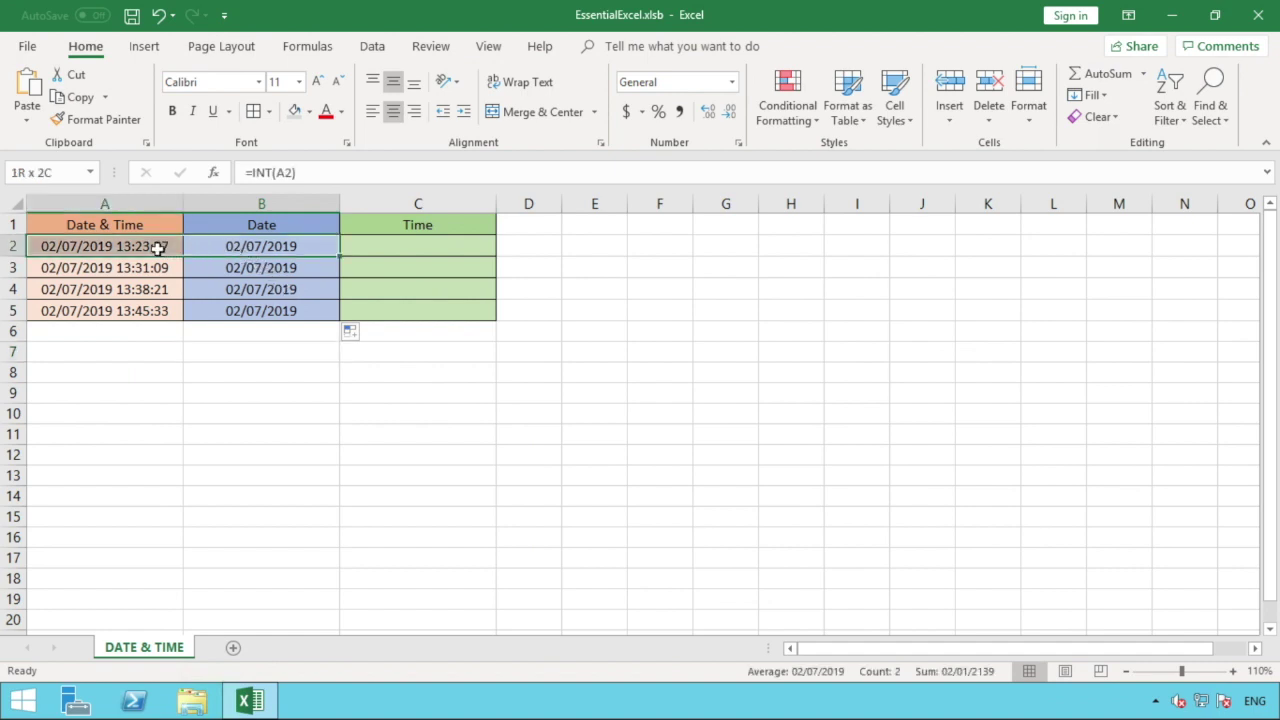
pyautogui.click(733, 83)
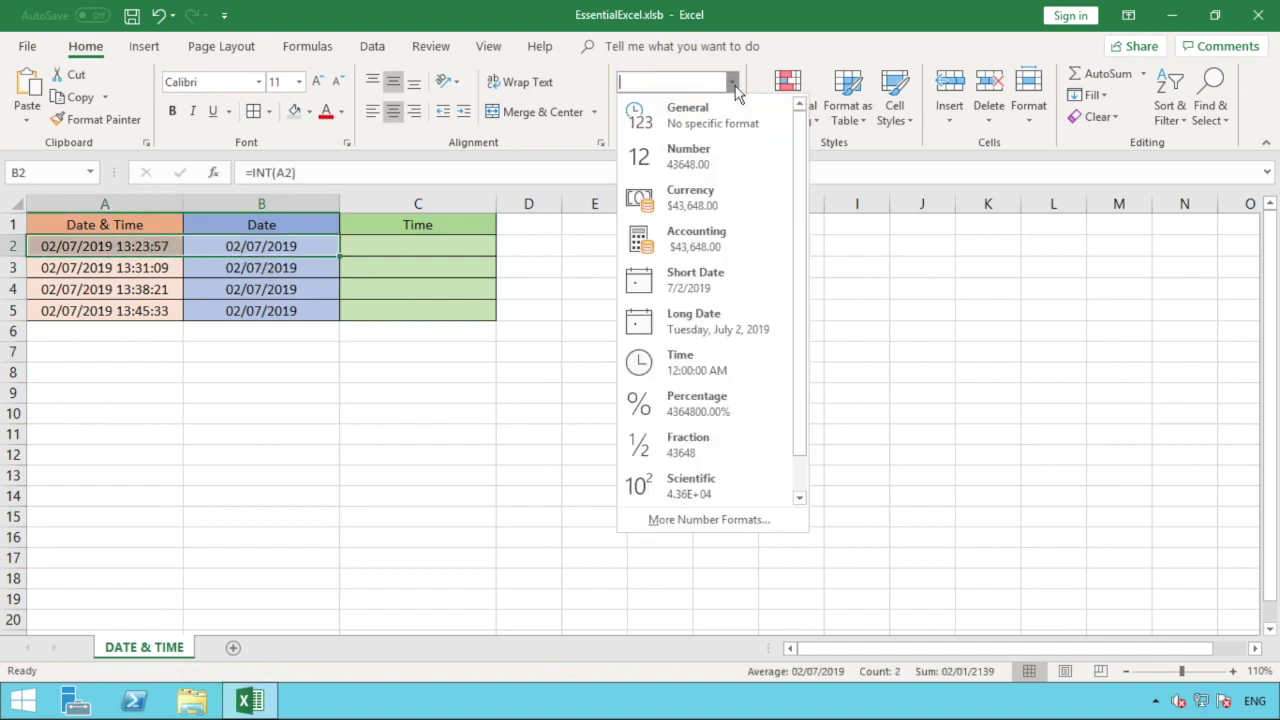
pyautogui.click(718, 156)
pyautogui.click(613, 316)
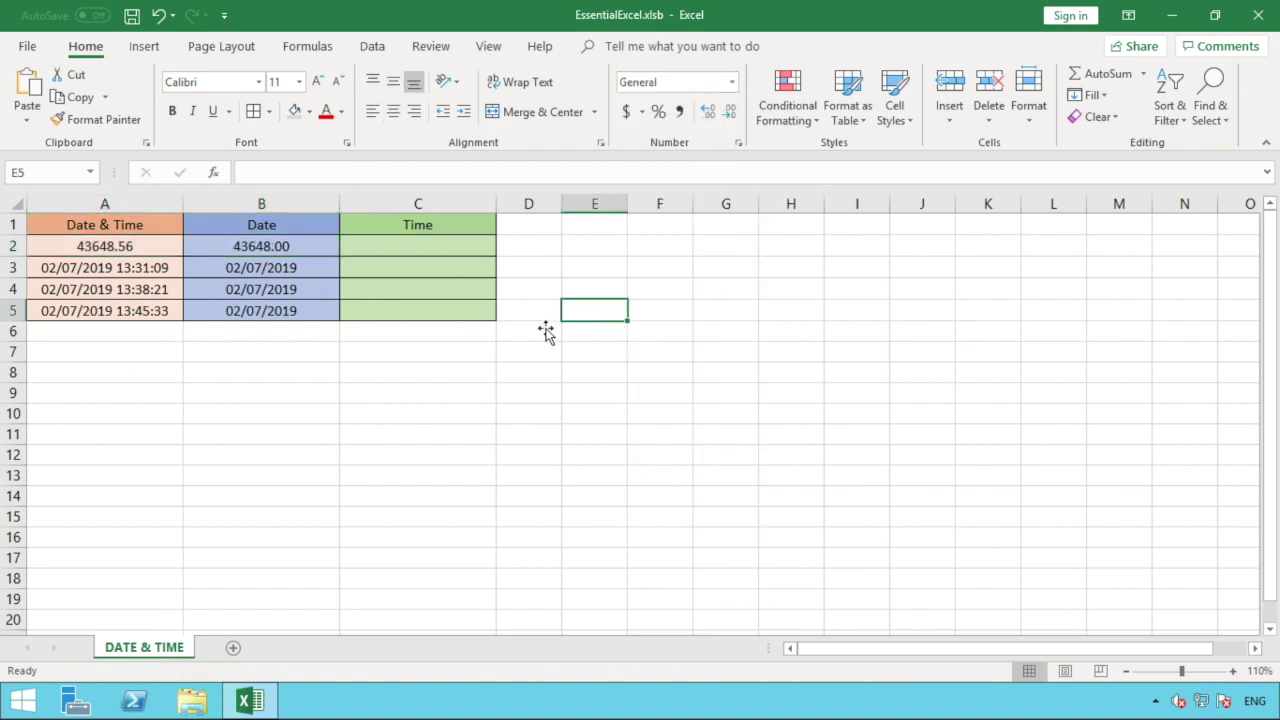
pyautogui.click(133, 248)
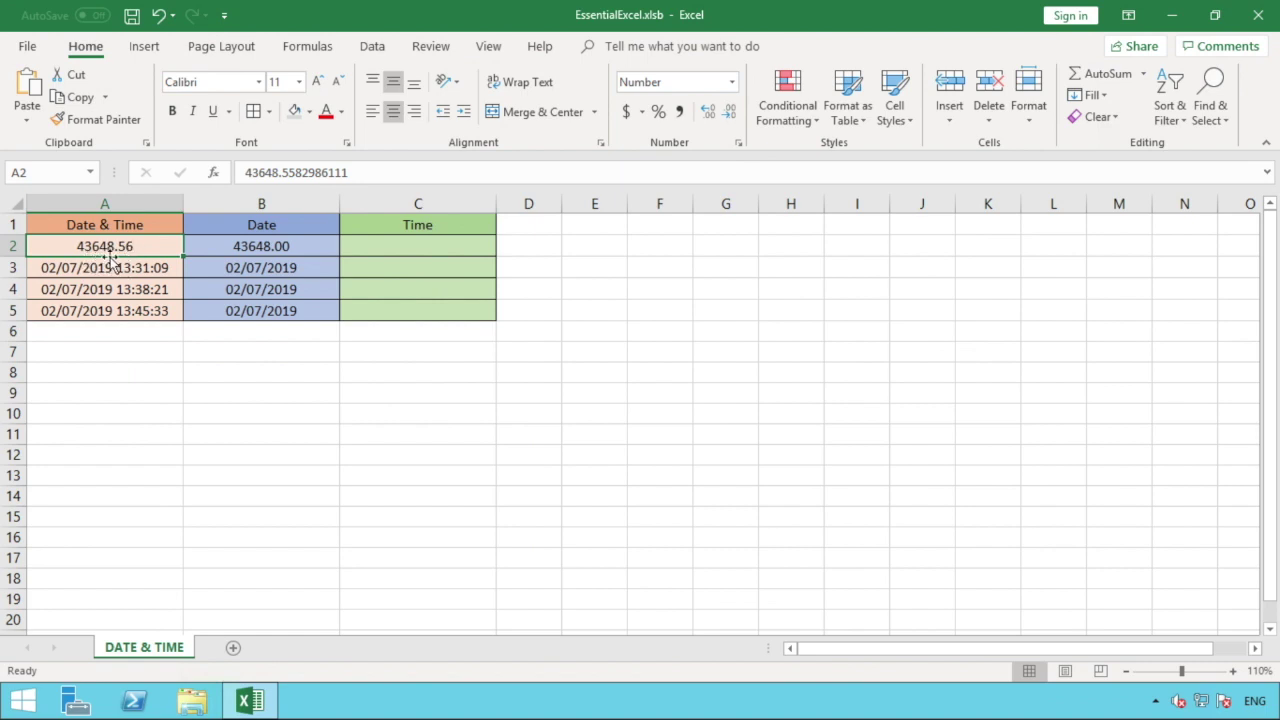
pyautogui.click(261, 245)
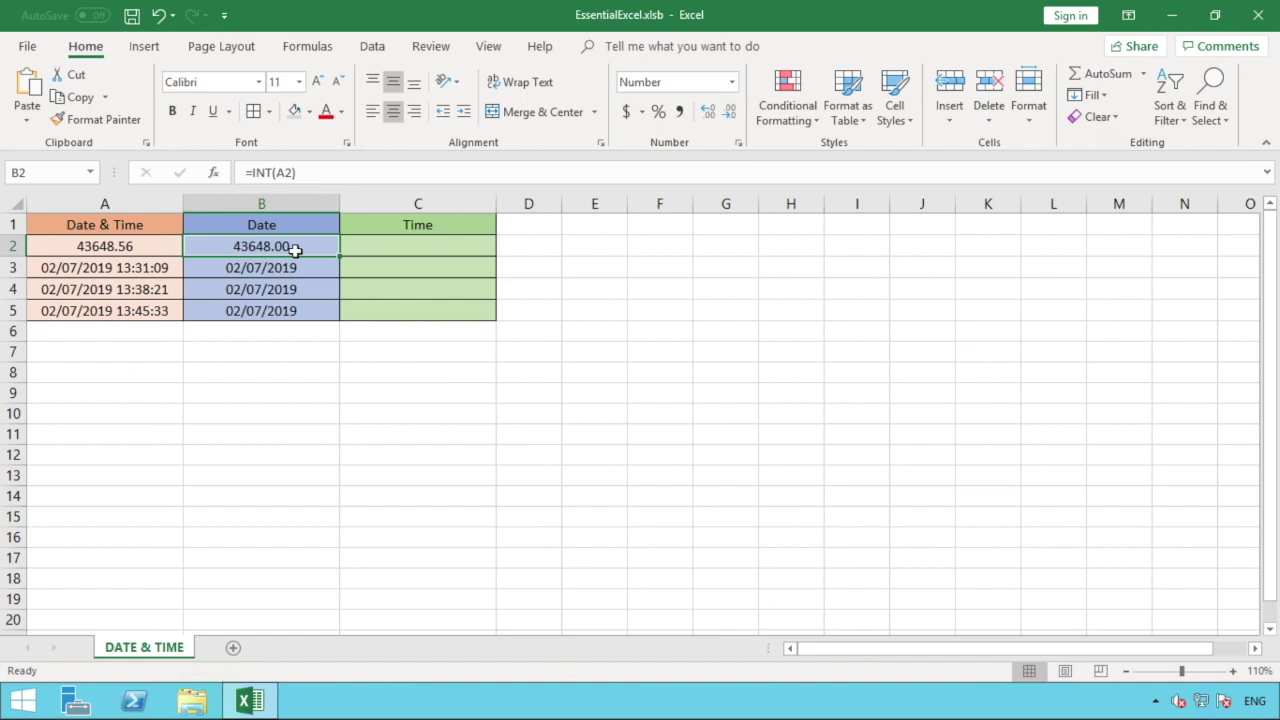
pyautogui.click(405, 249)
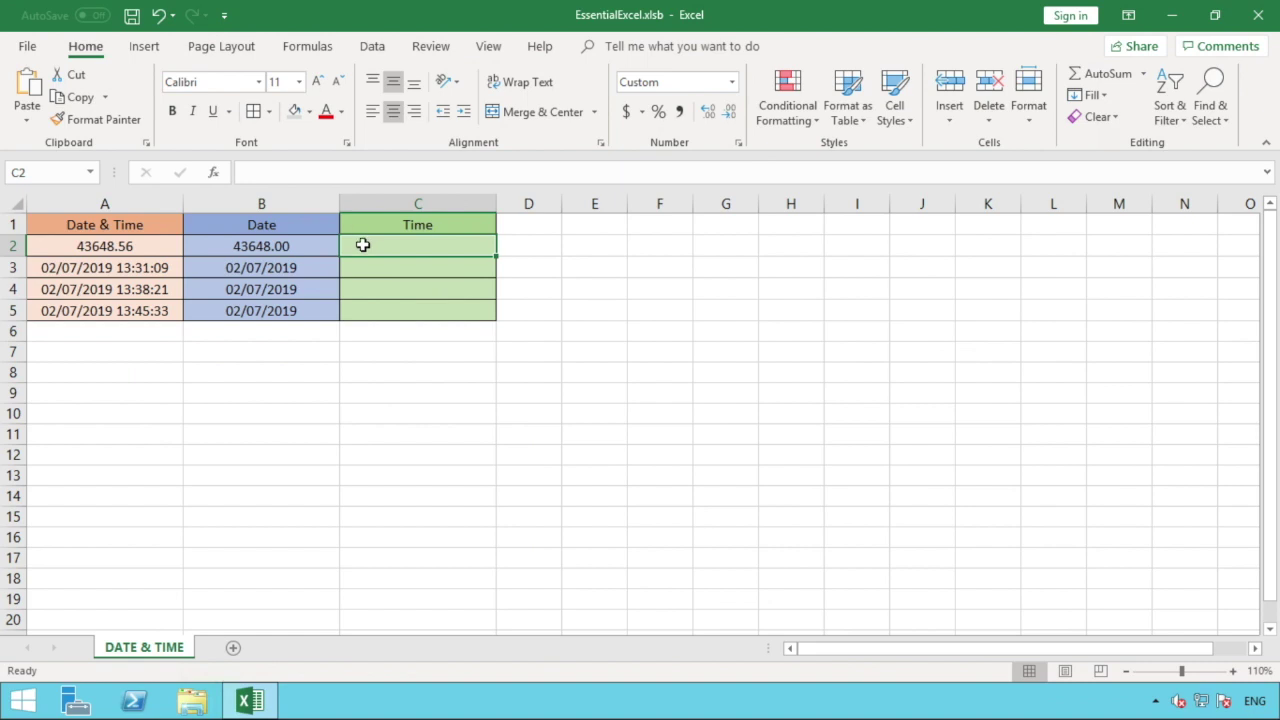
pyautogui.write('=')
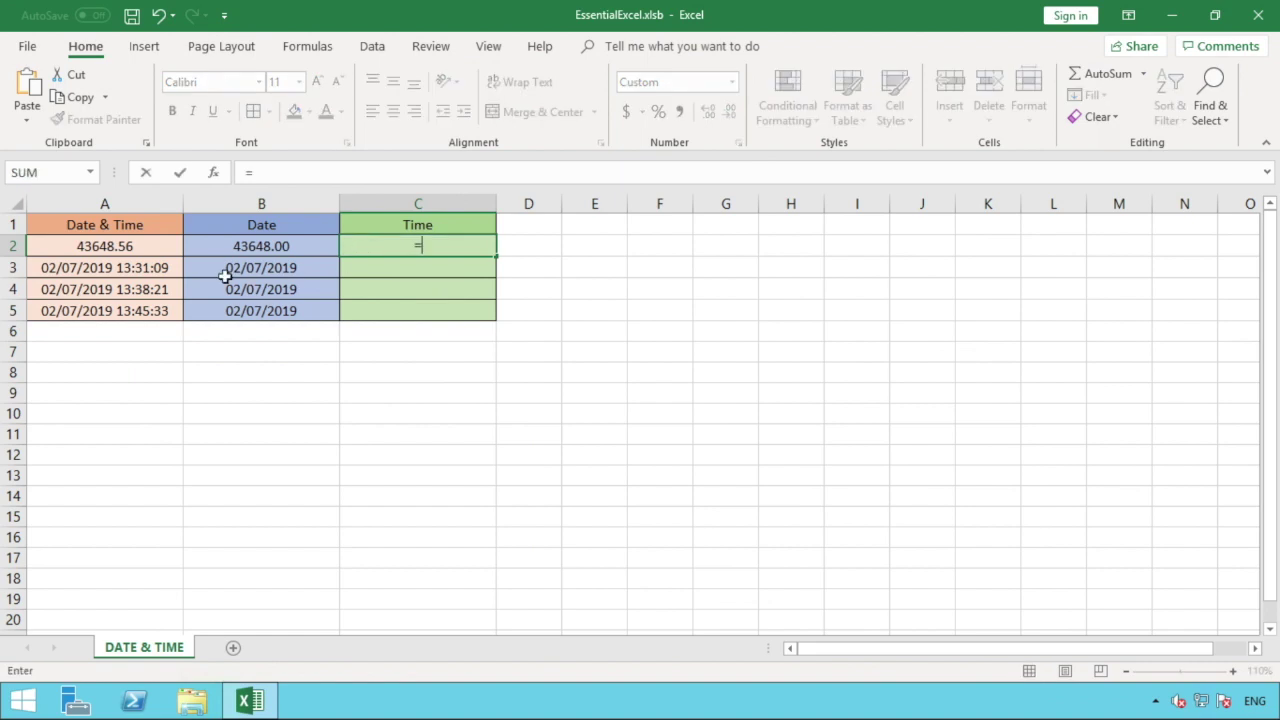
pyautogui.click(140, 246)
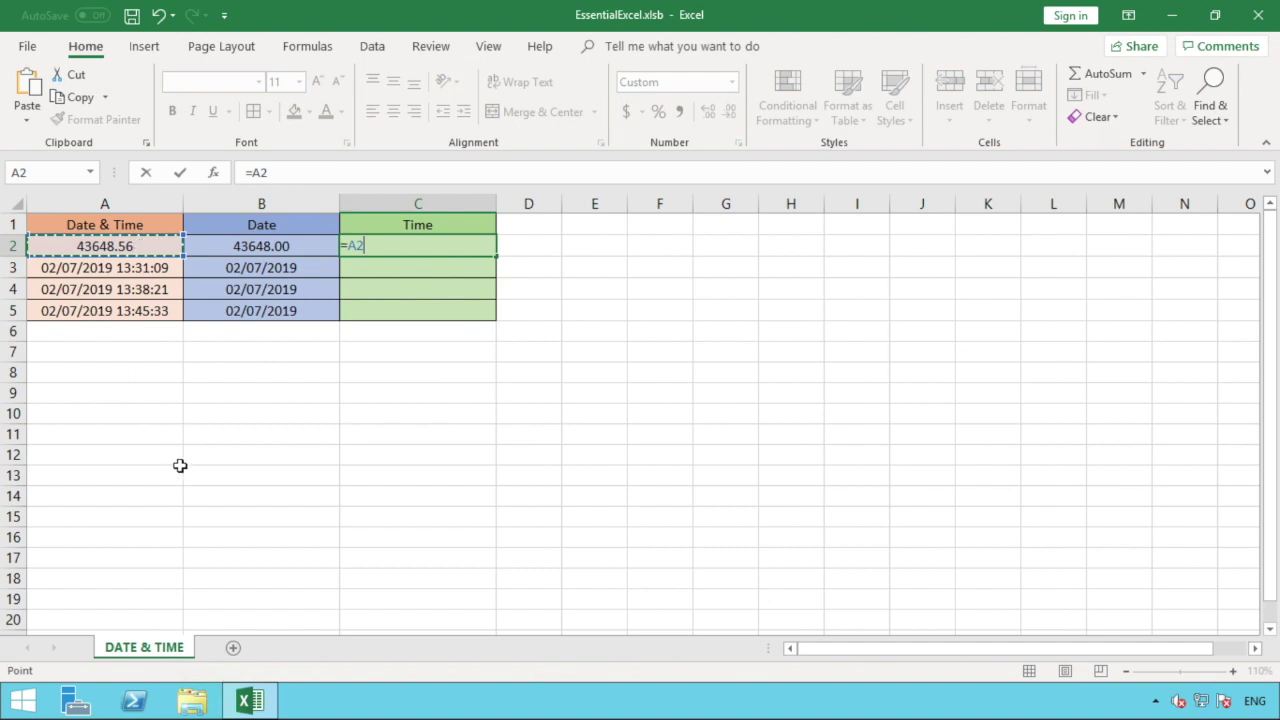
pyautogui.write('-')
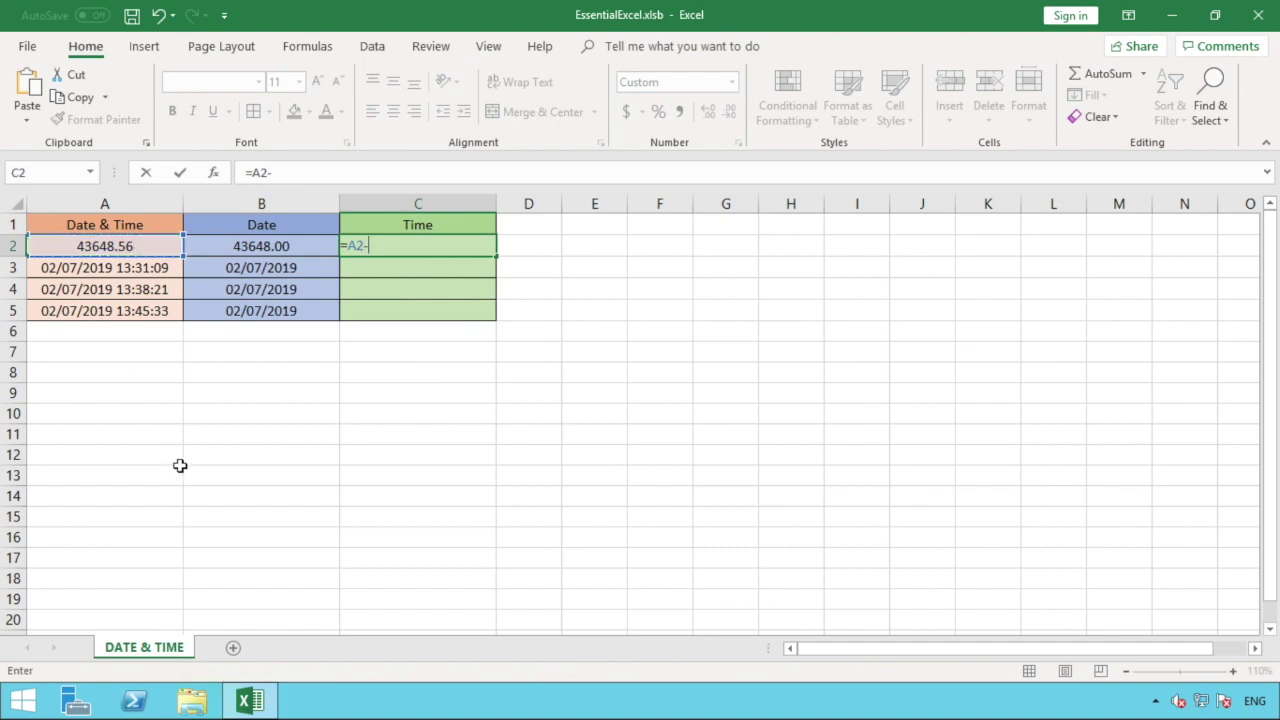
pyautogui.click(254, 246)
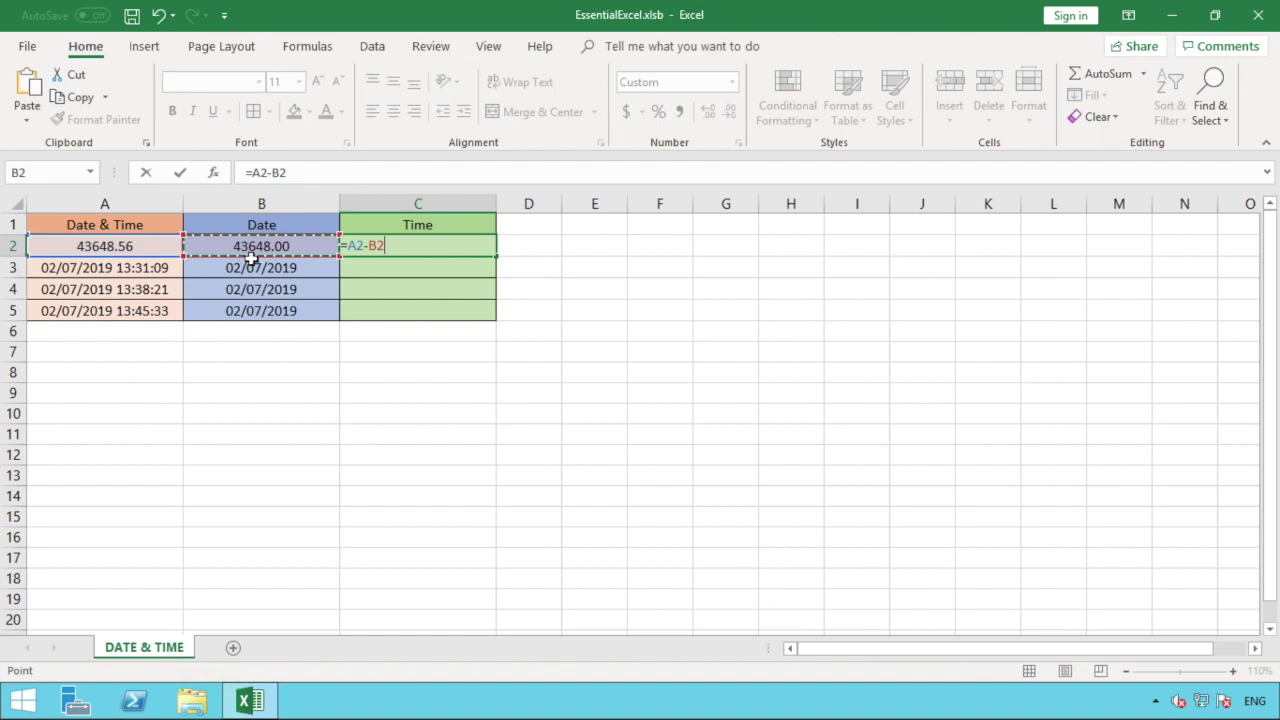
pyautogui.press('Return')
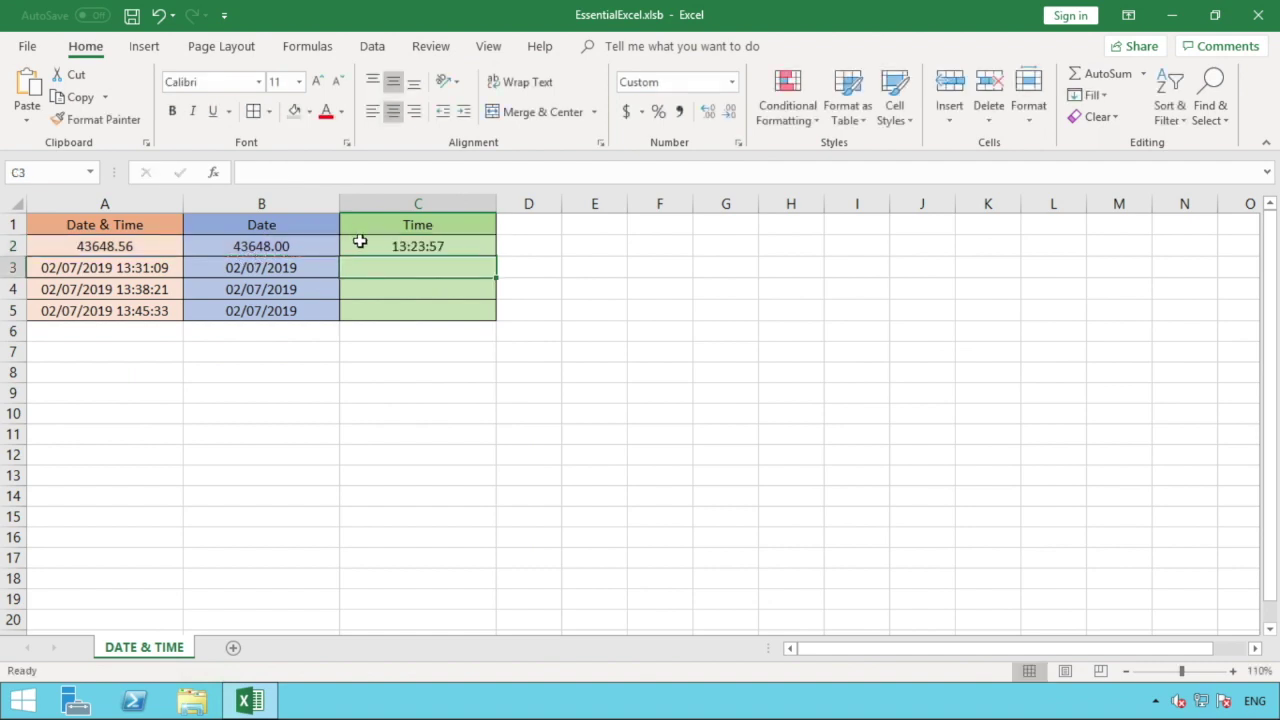
pyautogui.click(360, 242)
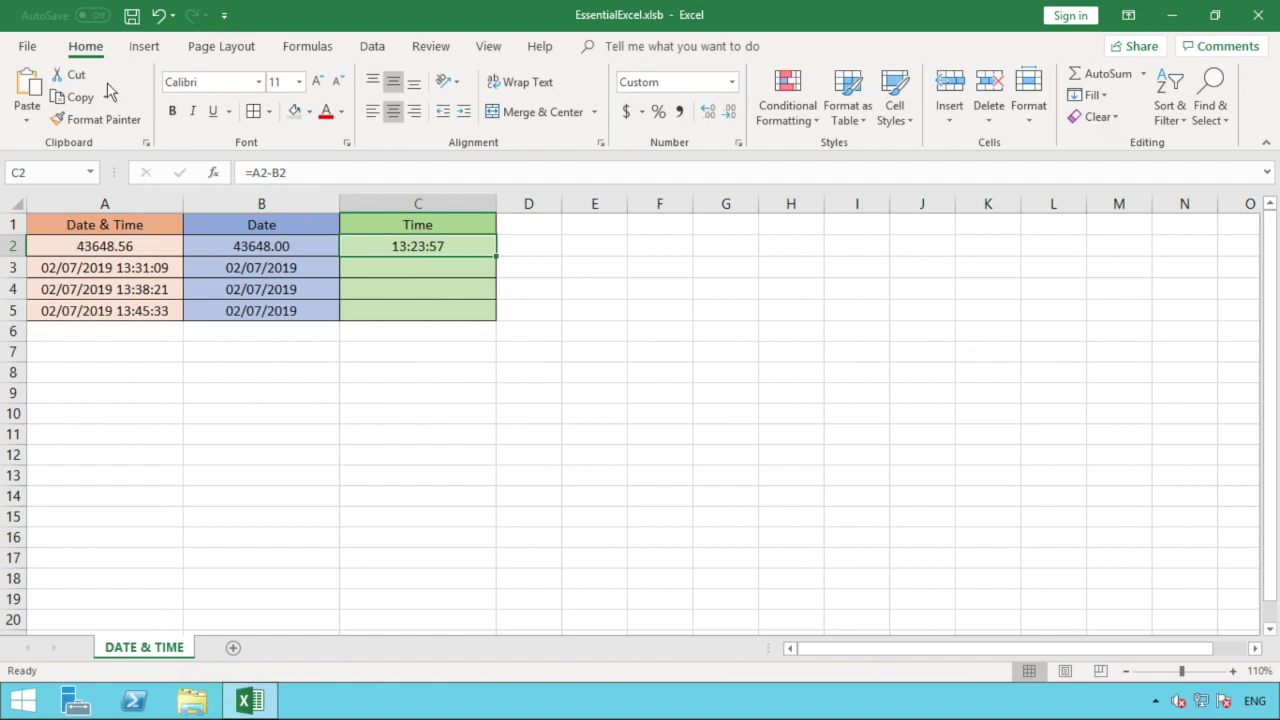
# Undo twice to restore date formats, then enter =A2-B2 in C2, showing 13:23:57
pyautogui.click(158, 16)
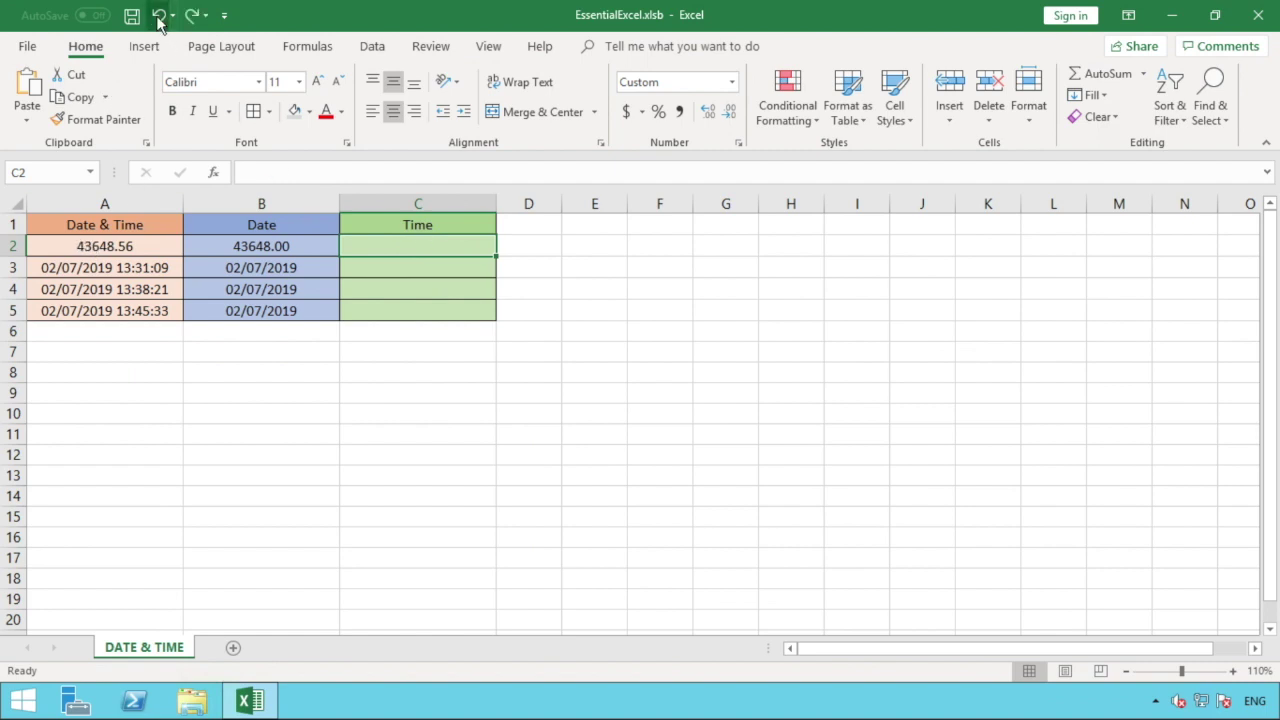
pyautogui.click(158, 16)
pyautogui.click(391, 249)
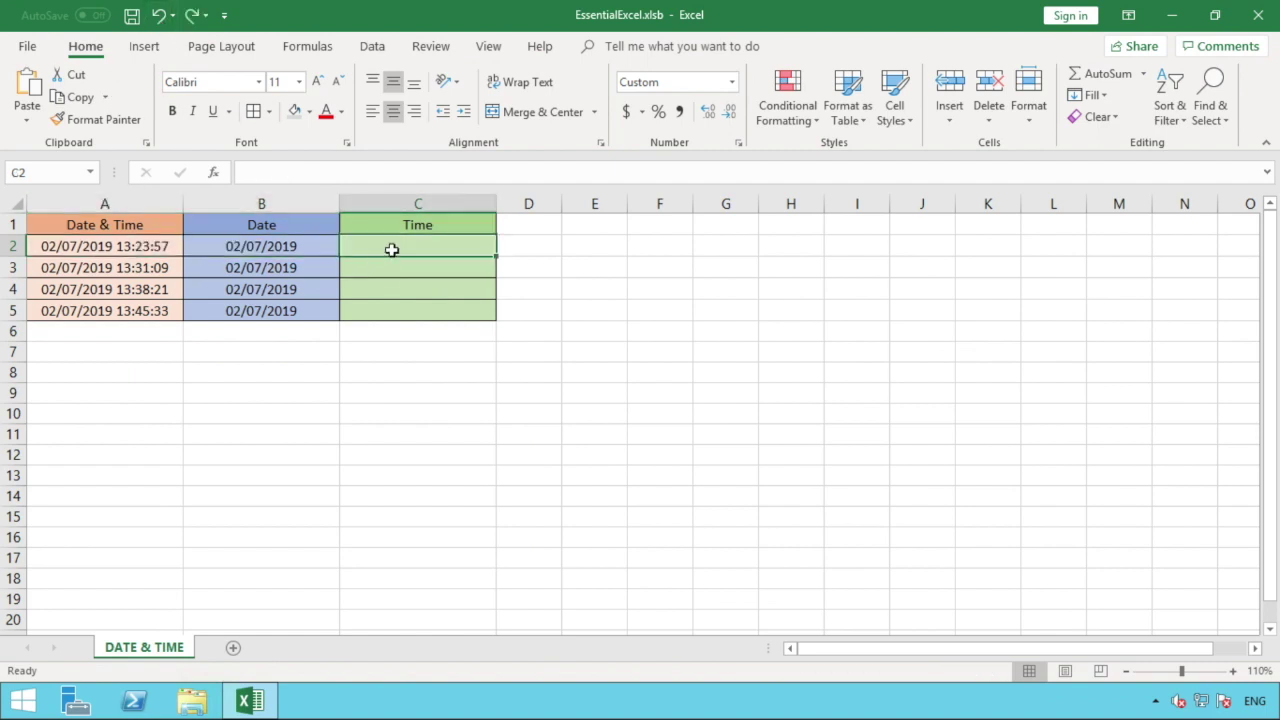
pyautogui.write('=')
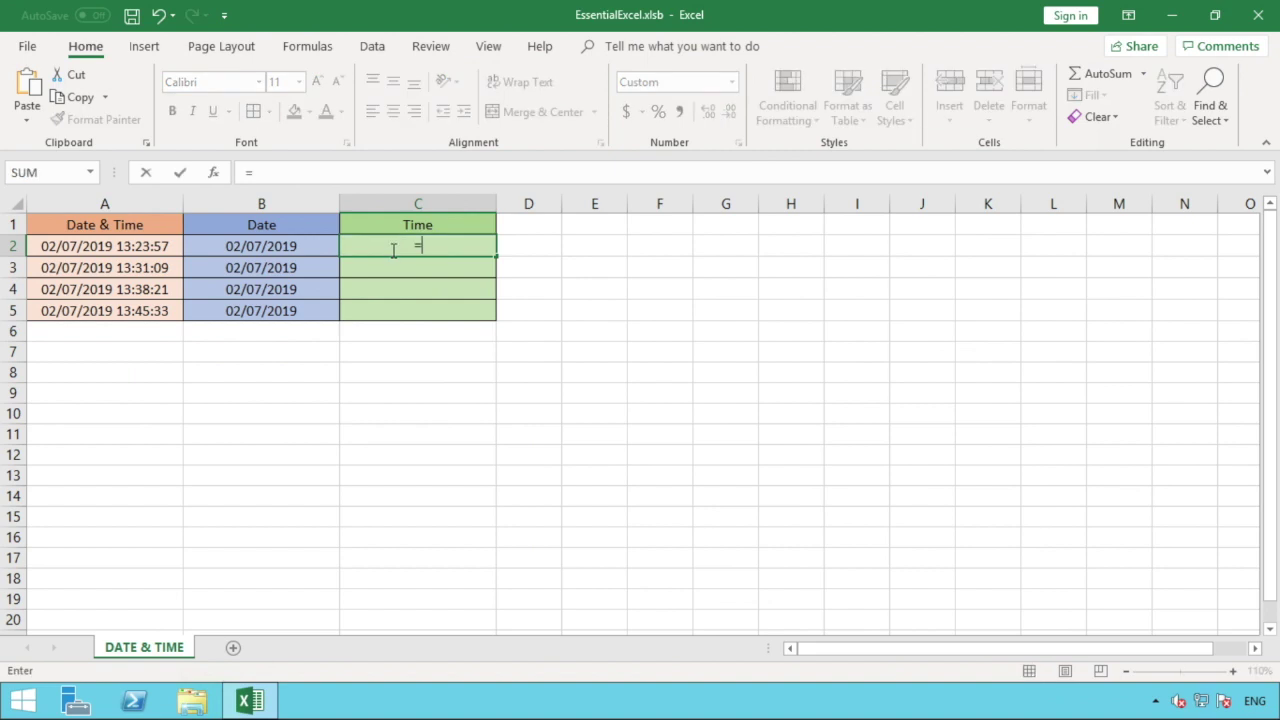
pyautogui.click(148, 248)
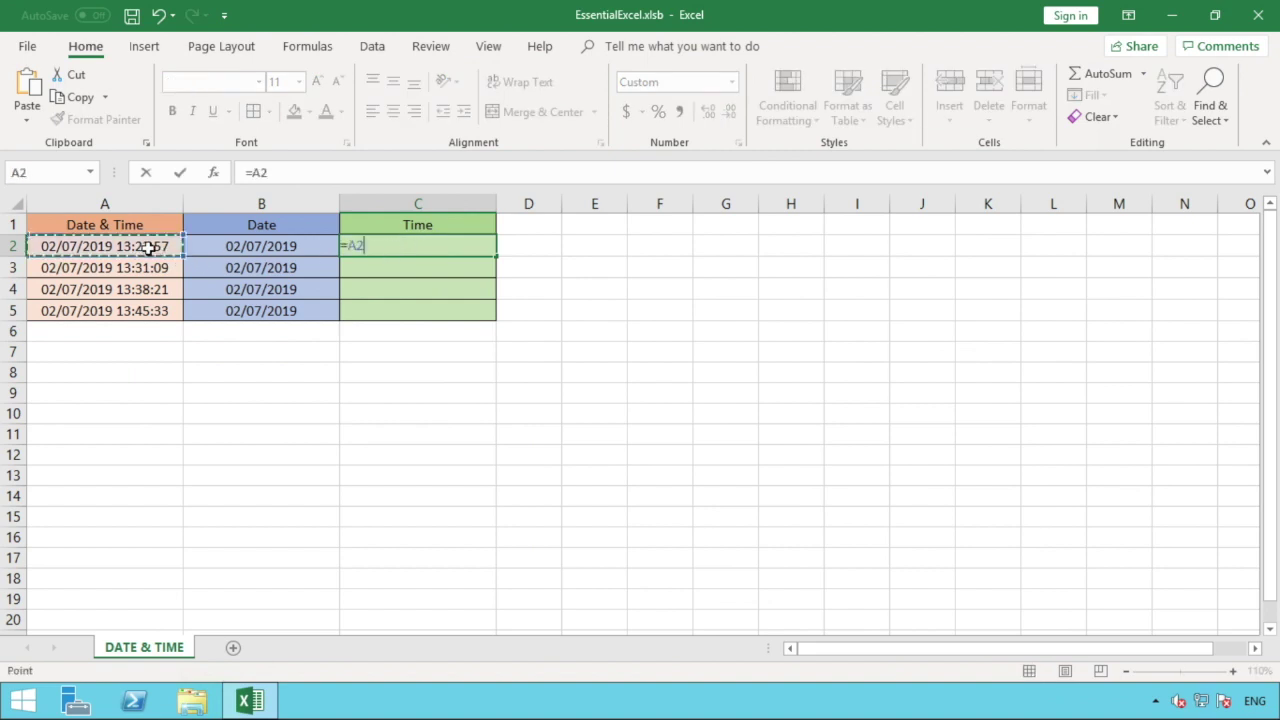
pyautogui.write('-')
pyautogui.click(218, 248)
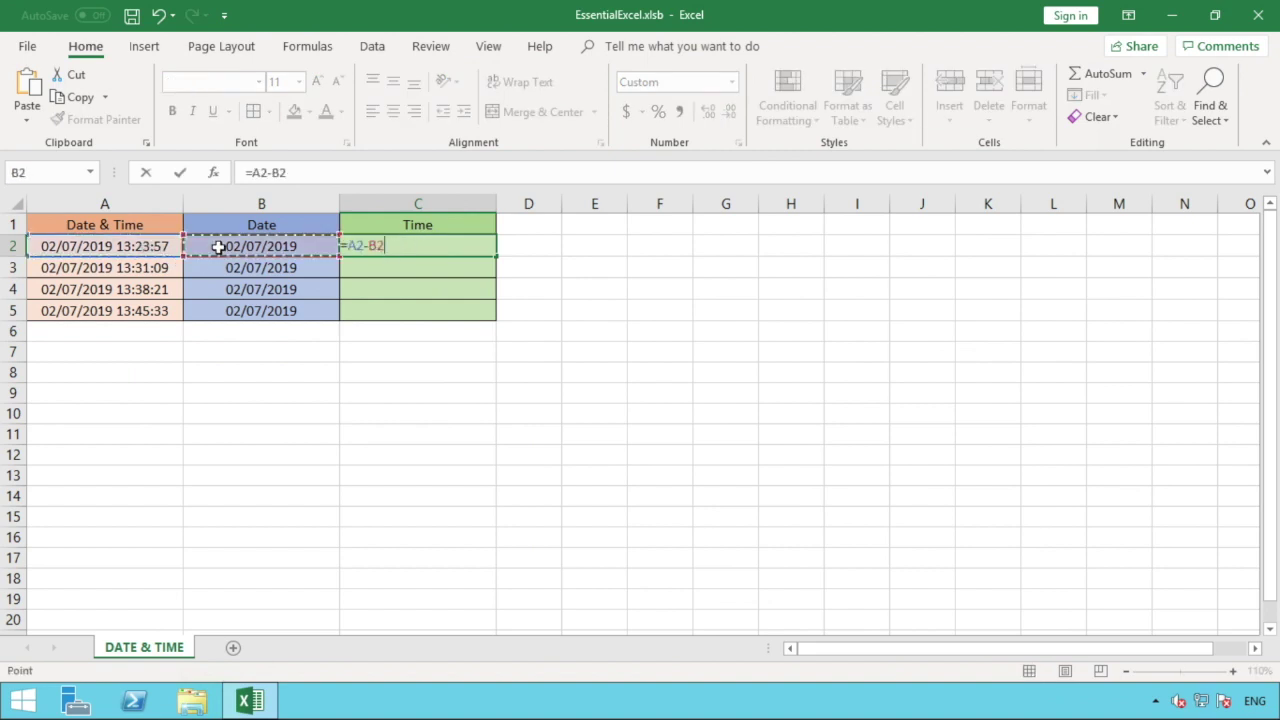
pyautogui.press('Return')
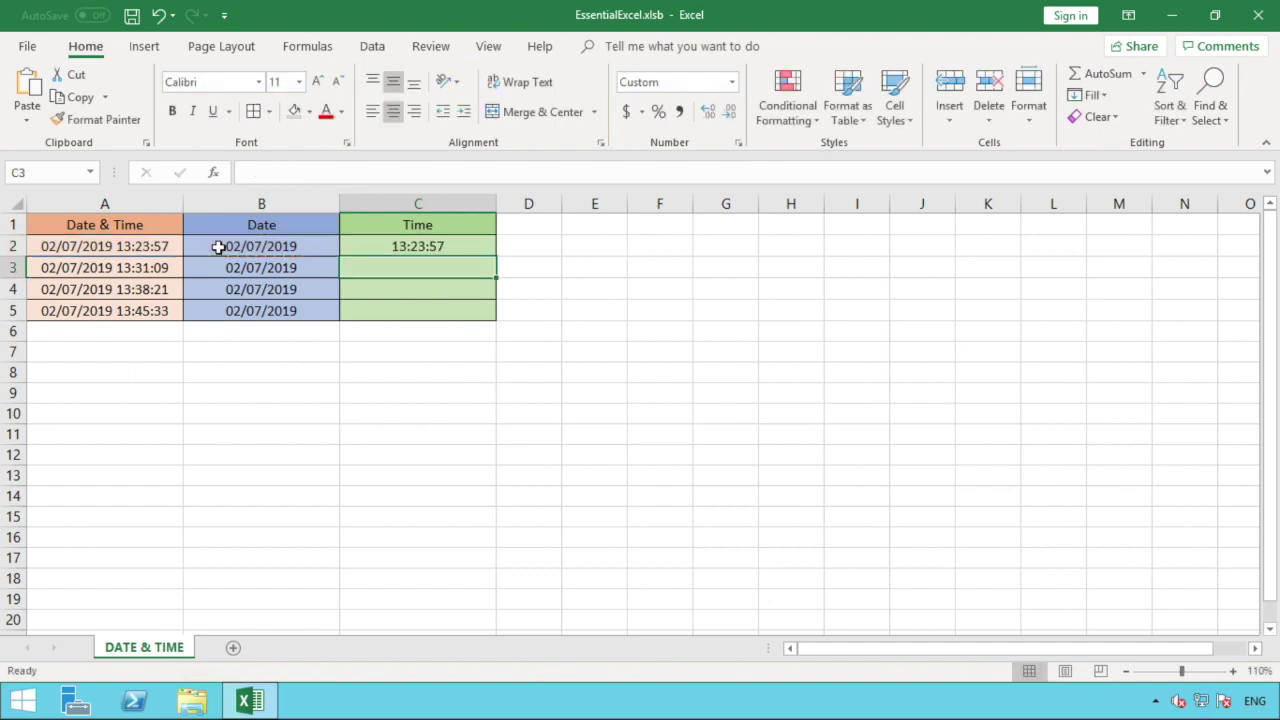
pyautogui.click(441, 245)
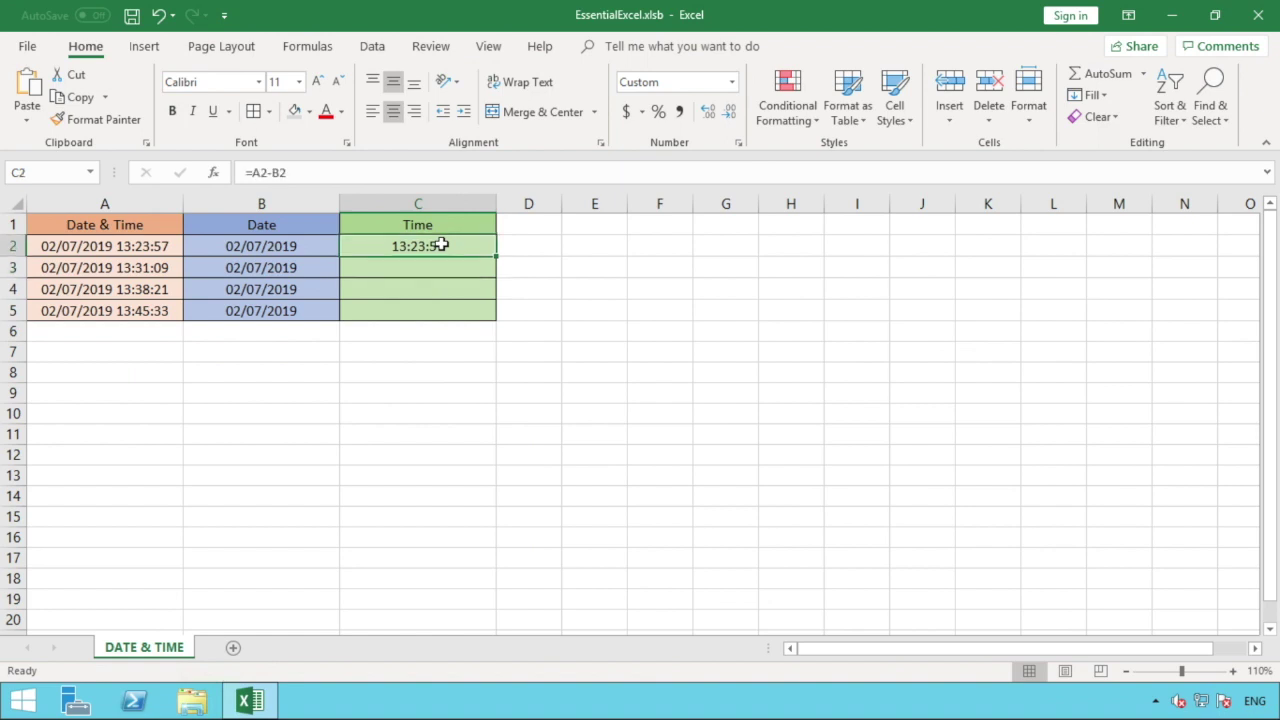
pyautogui.moveTo(441, 245); pyautogui.dragTo(134, 243)
pyautogui.click(732, 82)
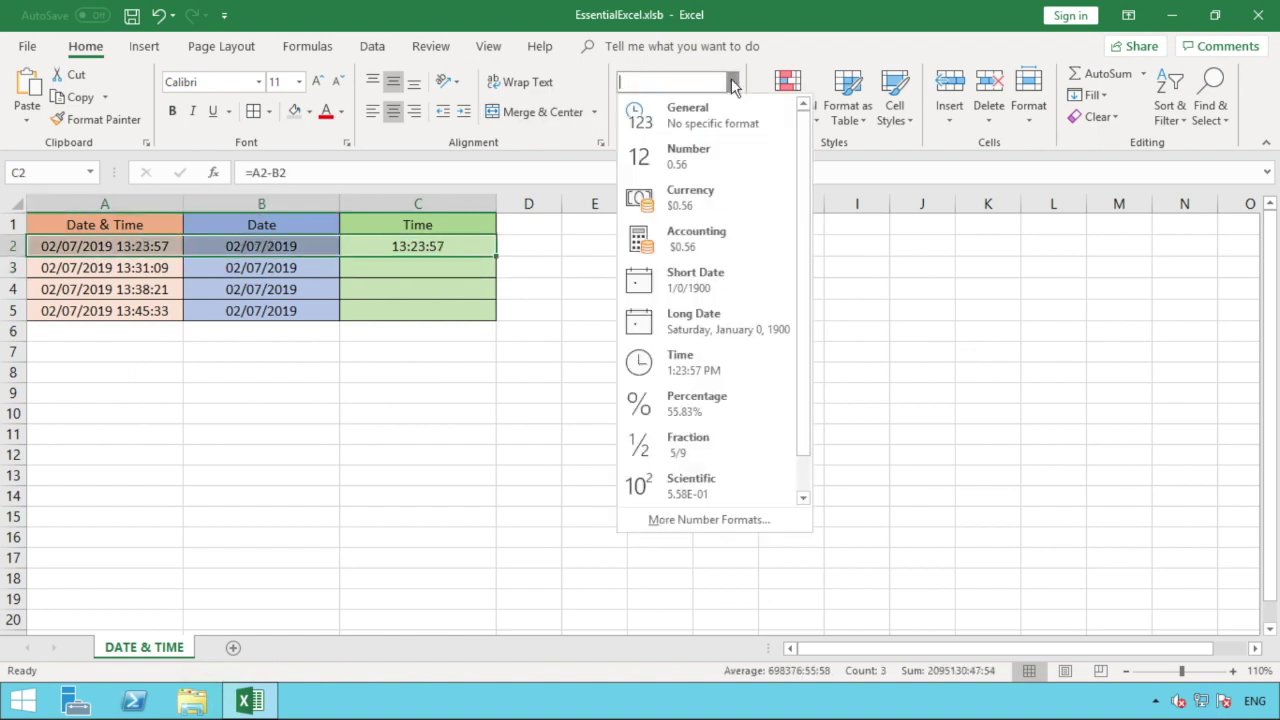
pyautogui.click(708, 161)
pyautogui.click(644, 309)
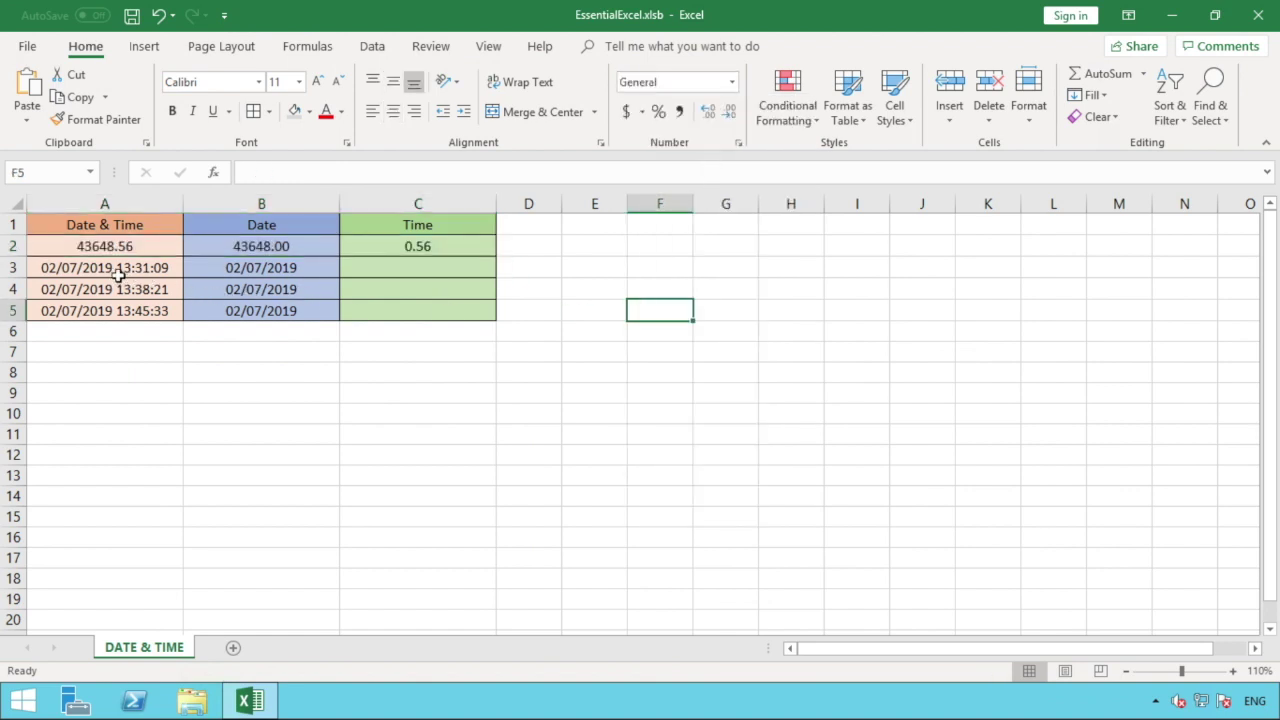
pyautogui.click(66, 247)
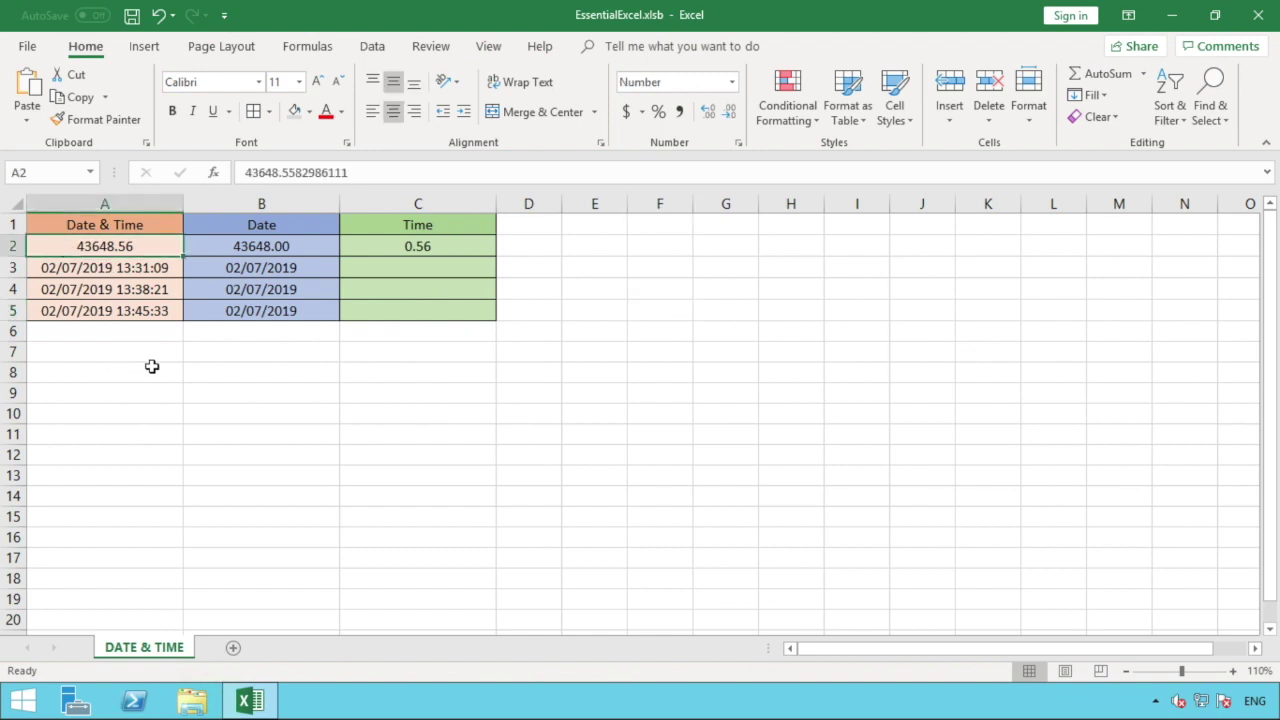
pyautogui.click(312, 245)
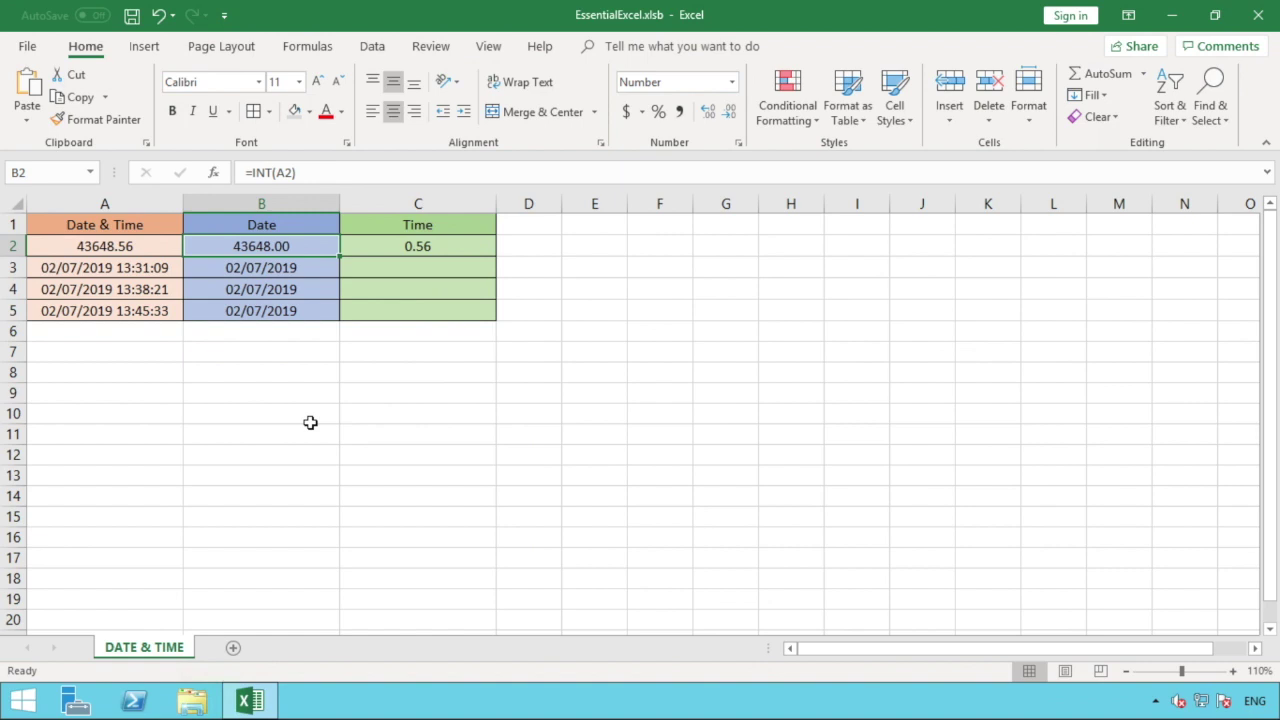
pyautogui.click(450, 247)
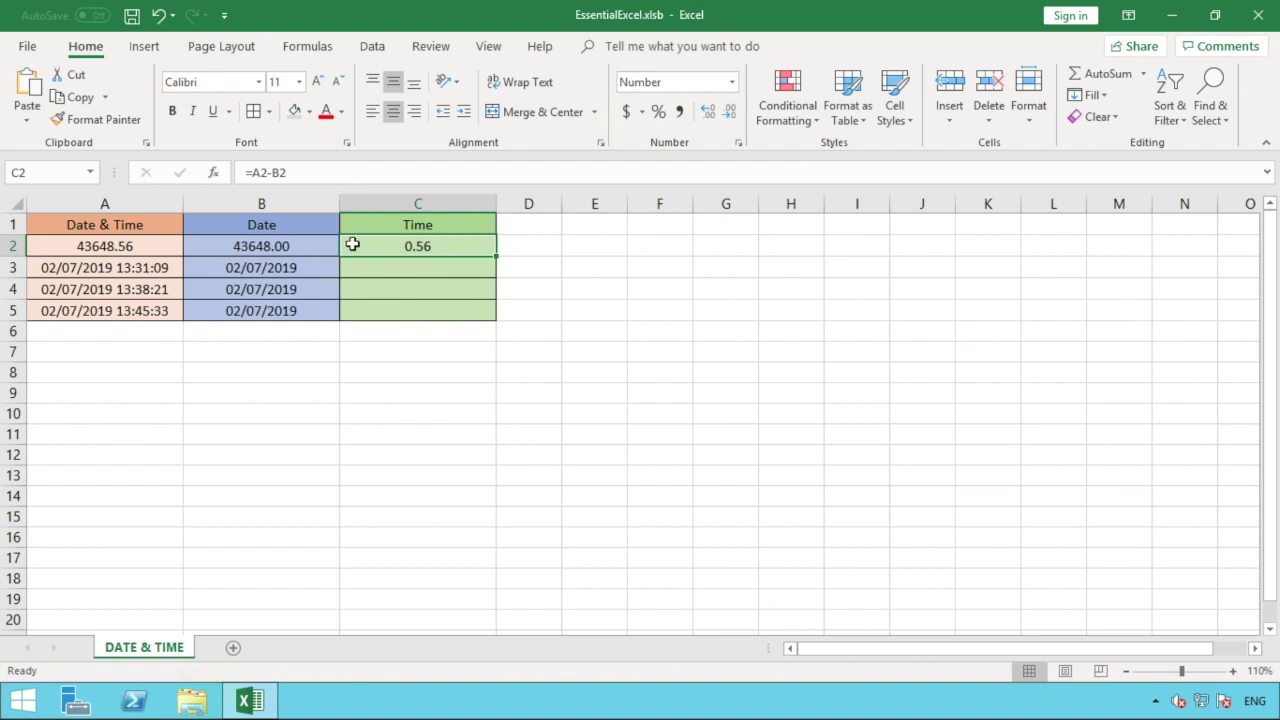
# Undo row 2's Number formatting and fill =A2-B2 down to C5 (13:31:09, 13:38:21, 13:45:33)
pyautogui.click(158, 15)
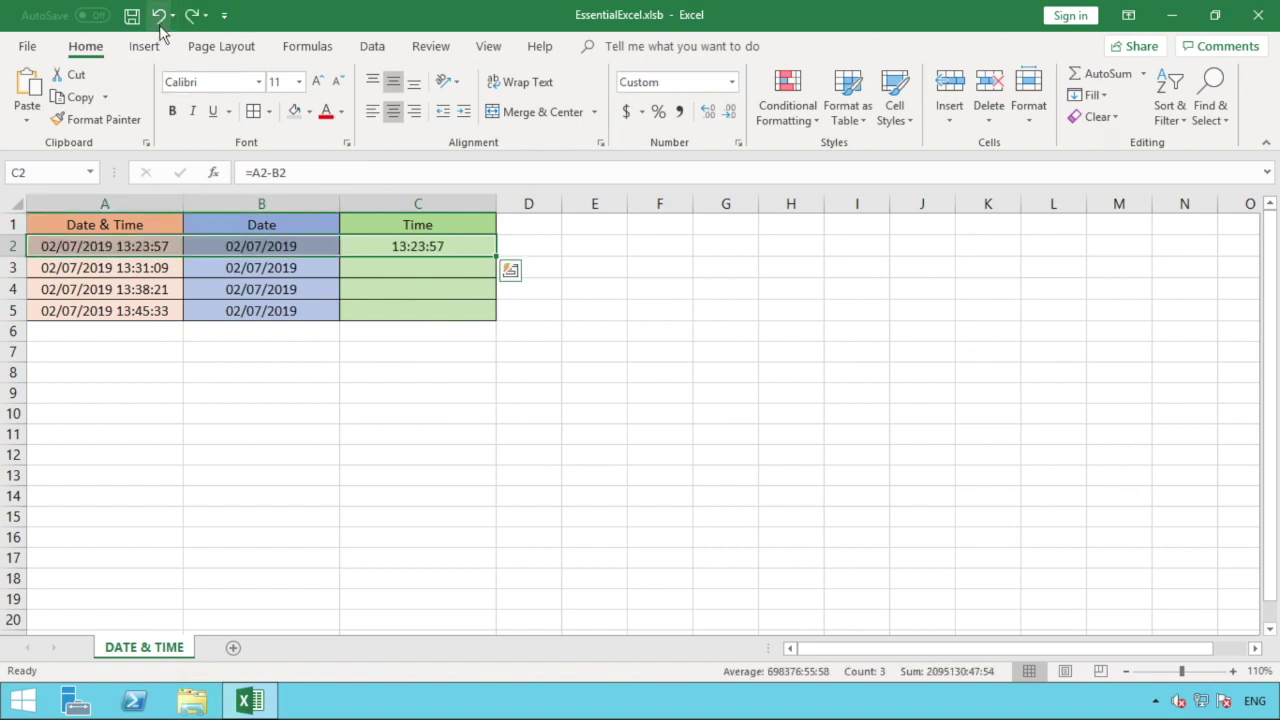
pyautogui.click(360, 289)
pyautogui.click(457, 245)
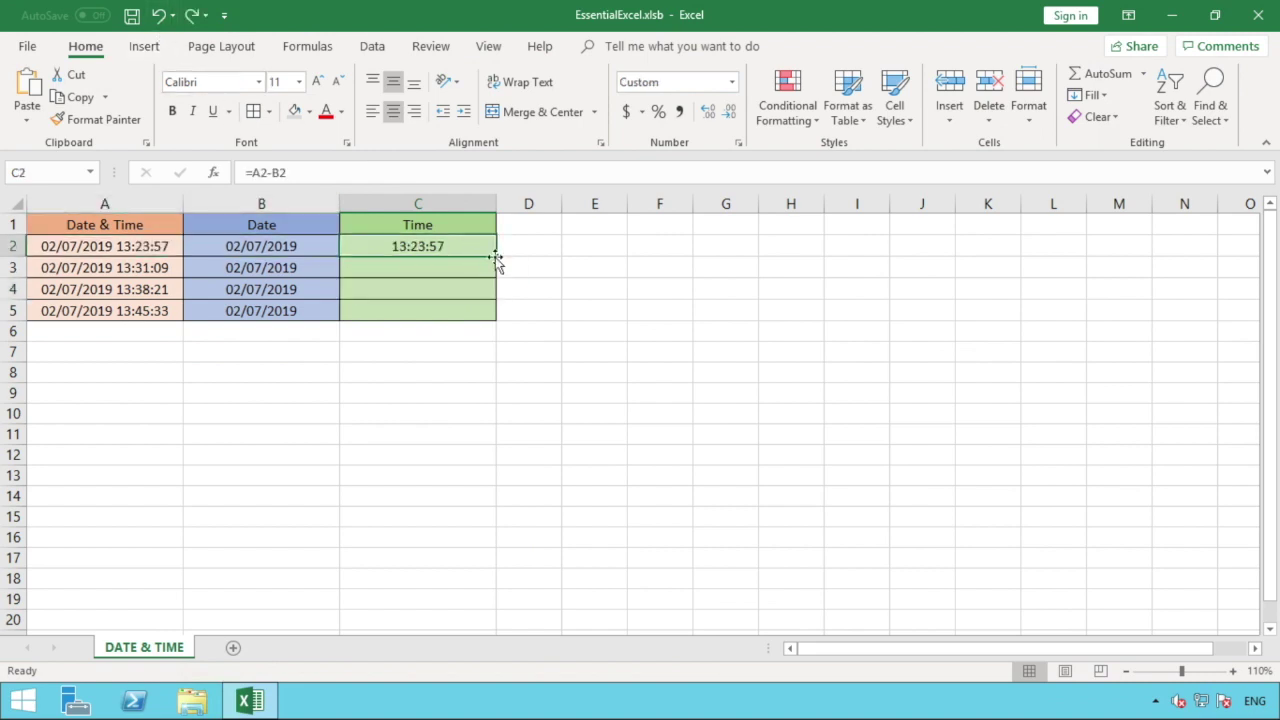
pyautogui.moveTo(497, 258); pyautogui.dragTo(484, 318)
pyautogui.click(457, 331)
pyautogui.click(452, 367)
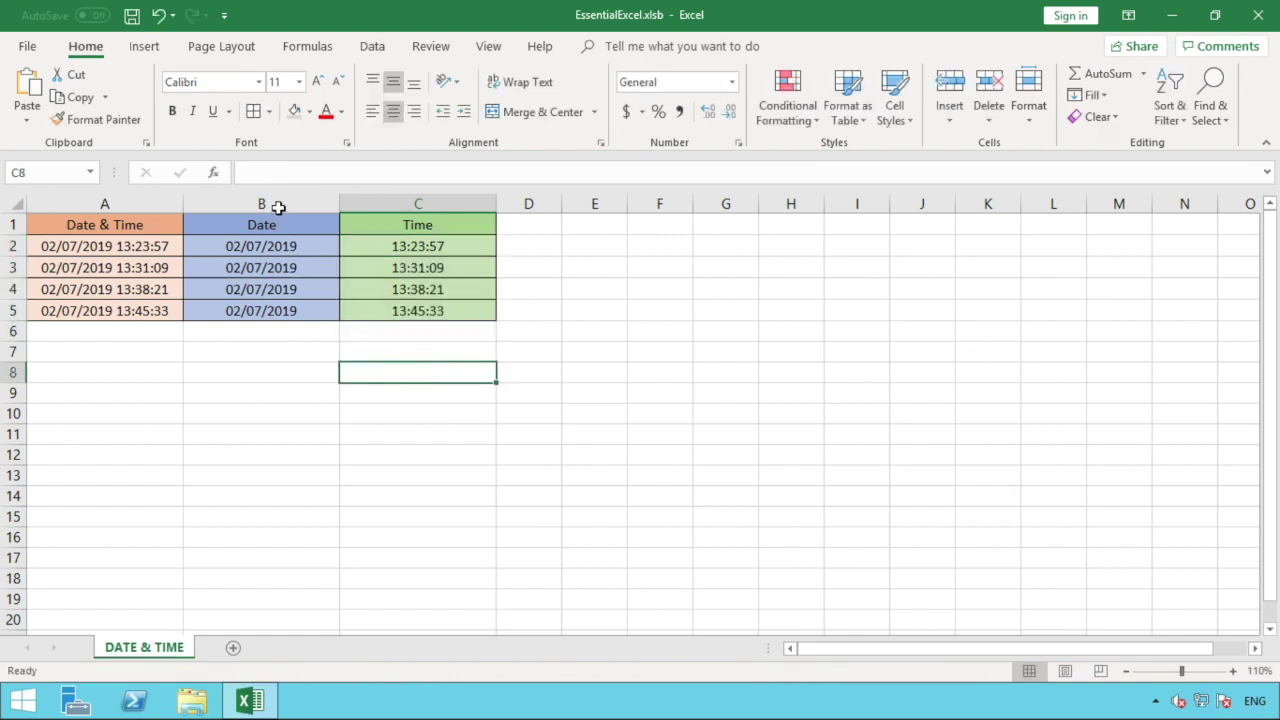